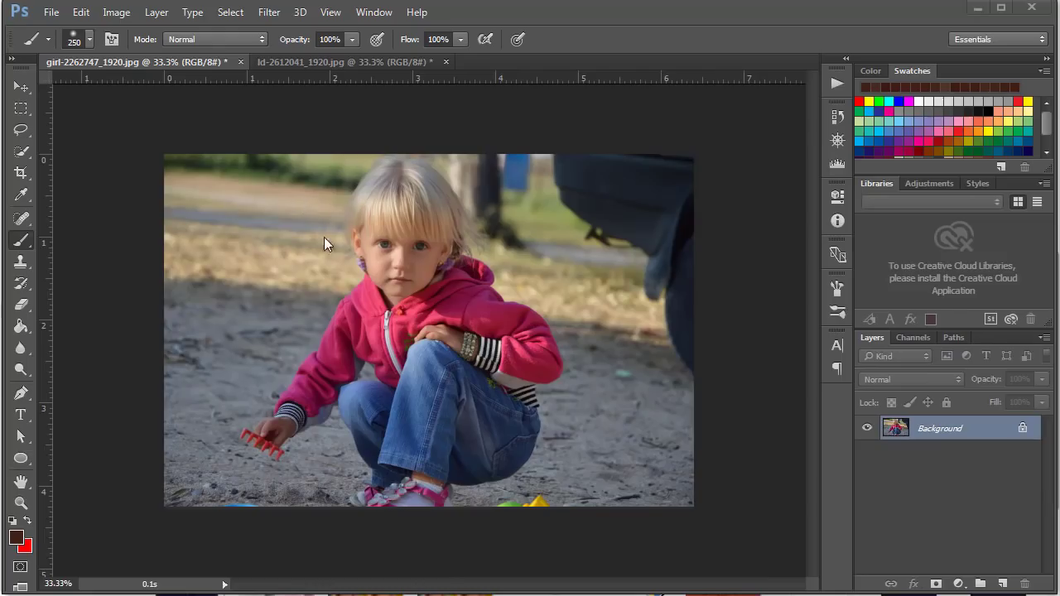
- Switch from the Brush to the Move tool, leaving the portrait unchanged
click(303, 307)
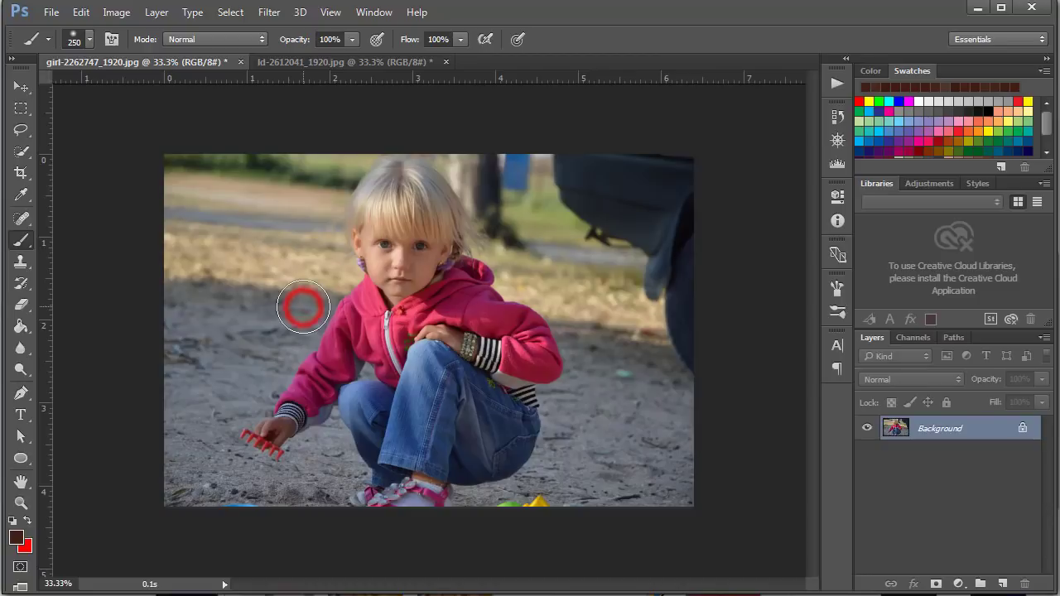
click(21, 86)
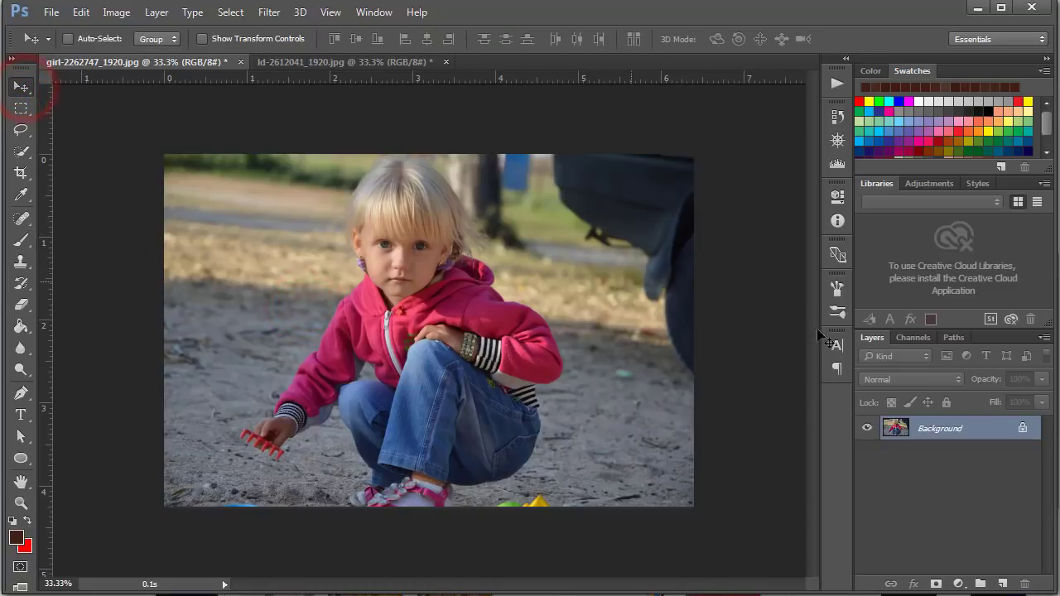
- Load the RGB channel's bright tones as a selection and invert it to the dark tones
click(914, 337)
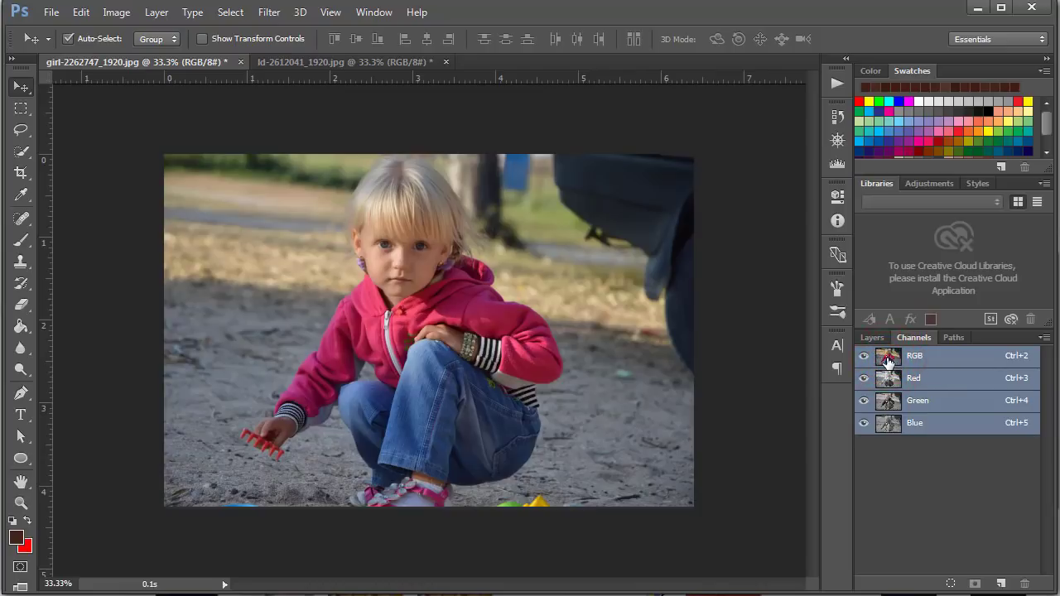
ctrl+shift+click(887, 361)
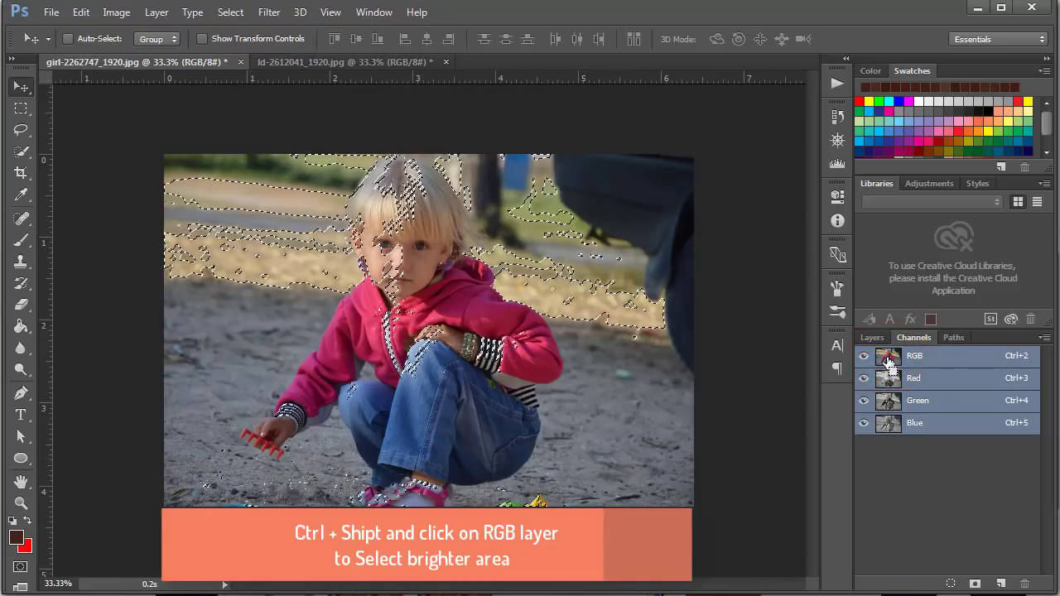
click(231, 12)
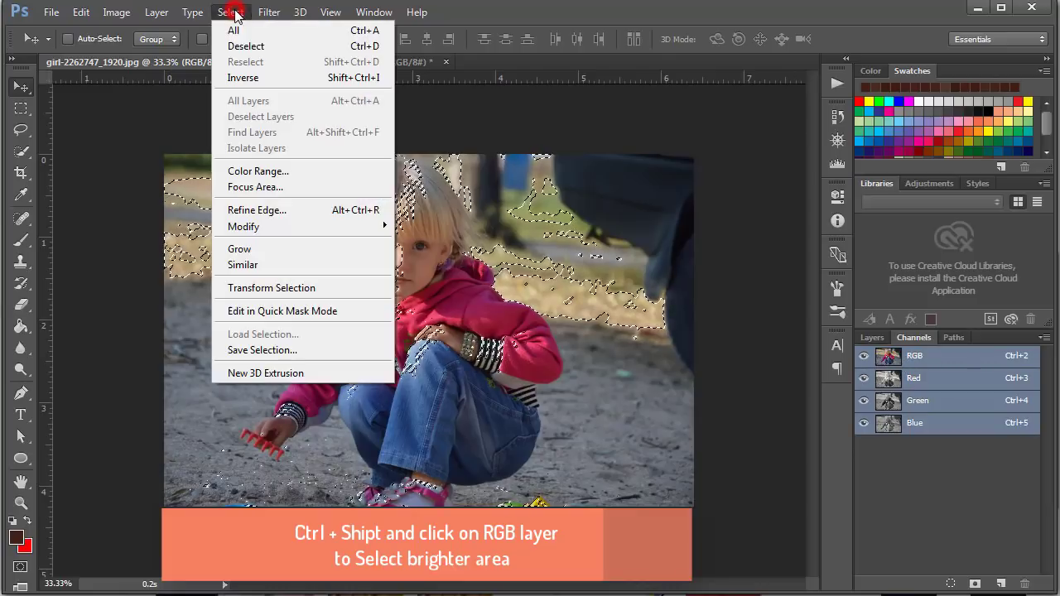
click(246, 78)
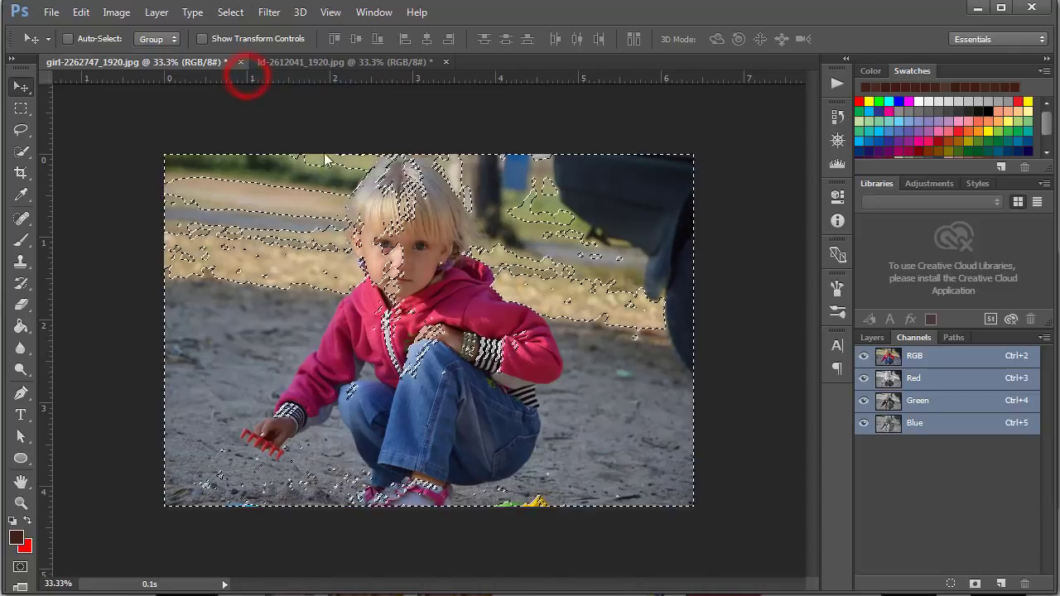
click(875, 340)
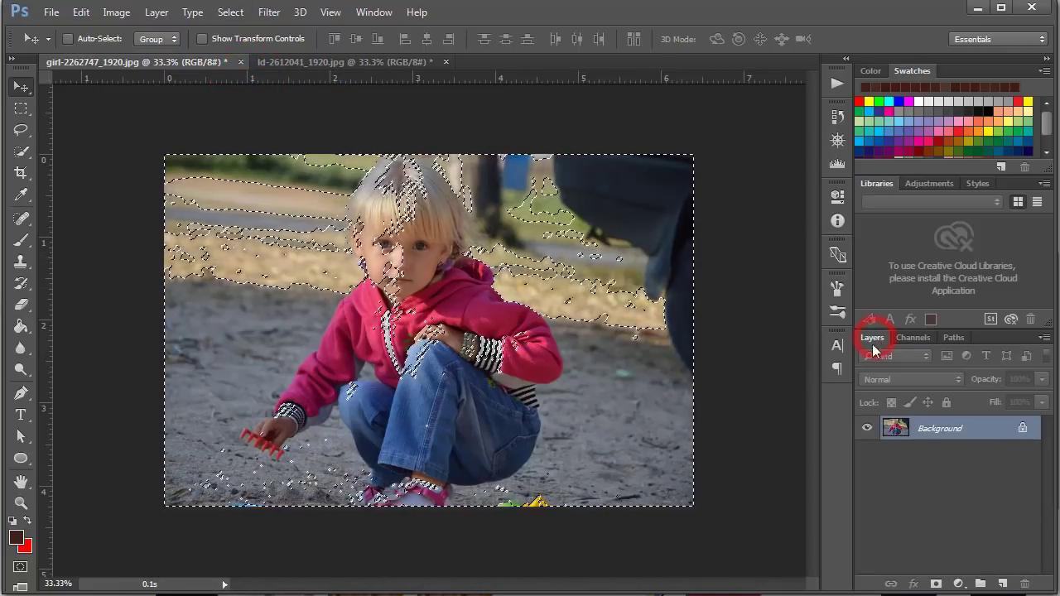
- Copy the dark-tone selection from the Background into Layer 1, toggling the Background to check it
click(953, 428)
key(ctrl)
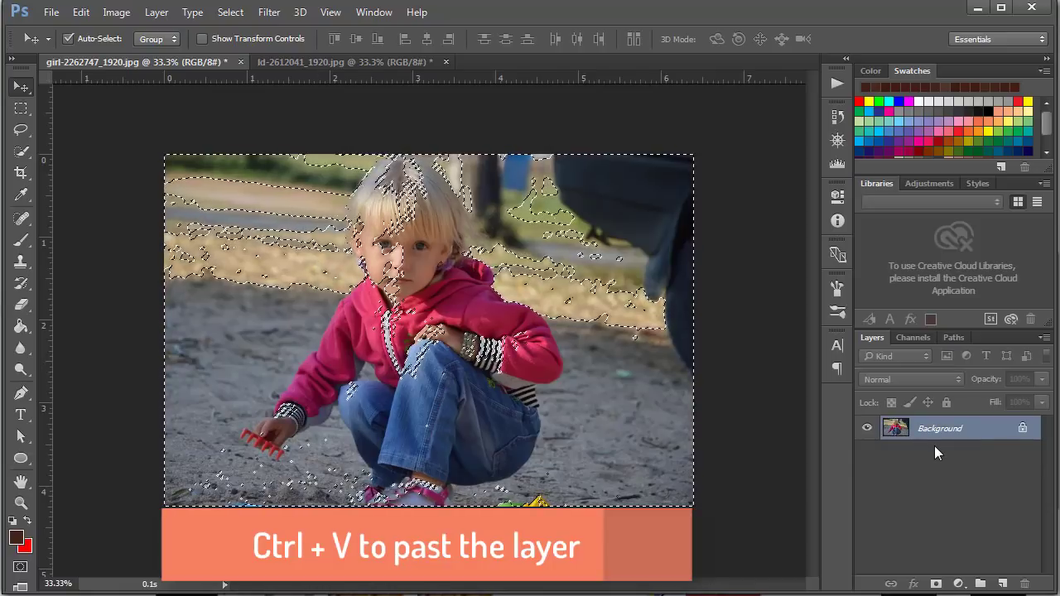
key(ctrl+v)
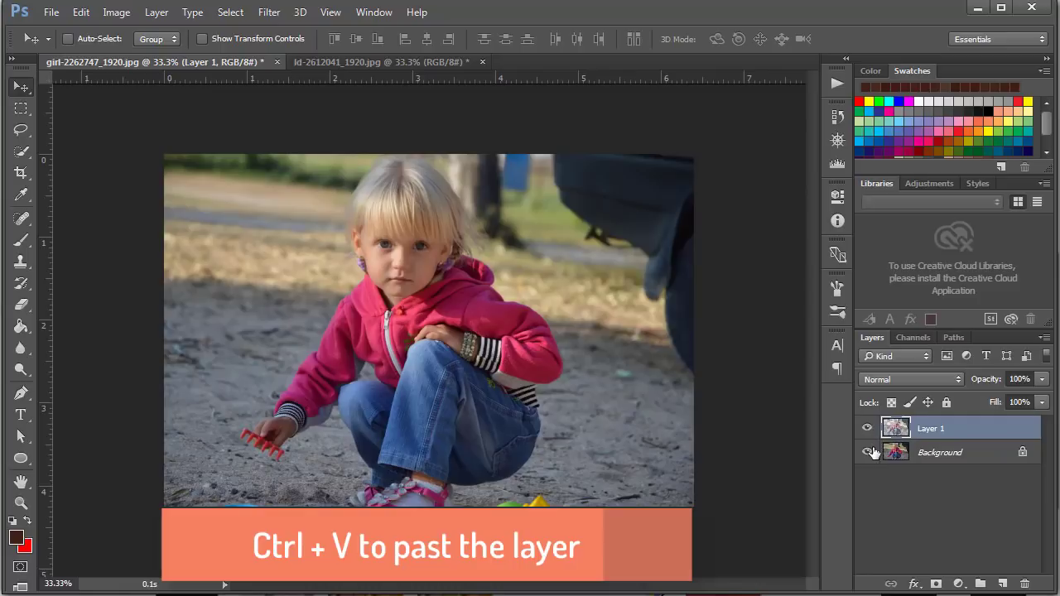
click(867, 452)
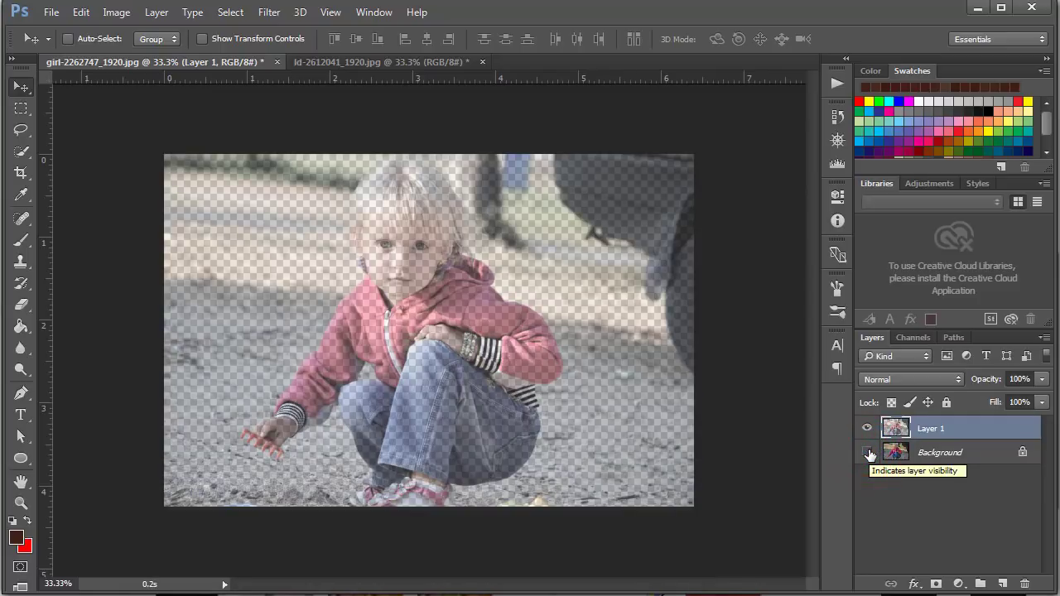
click(866, 452)
click(867, 452)
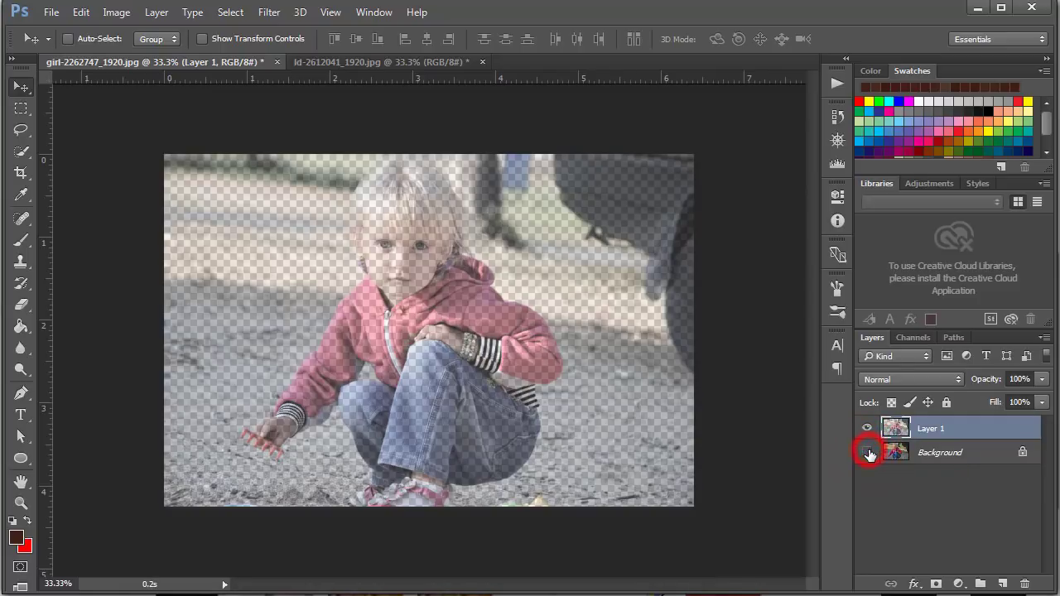
click(867, 452)
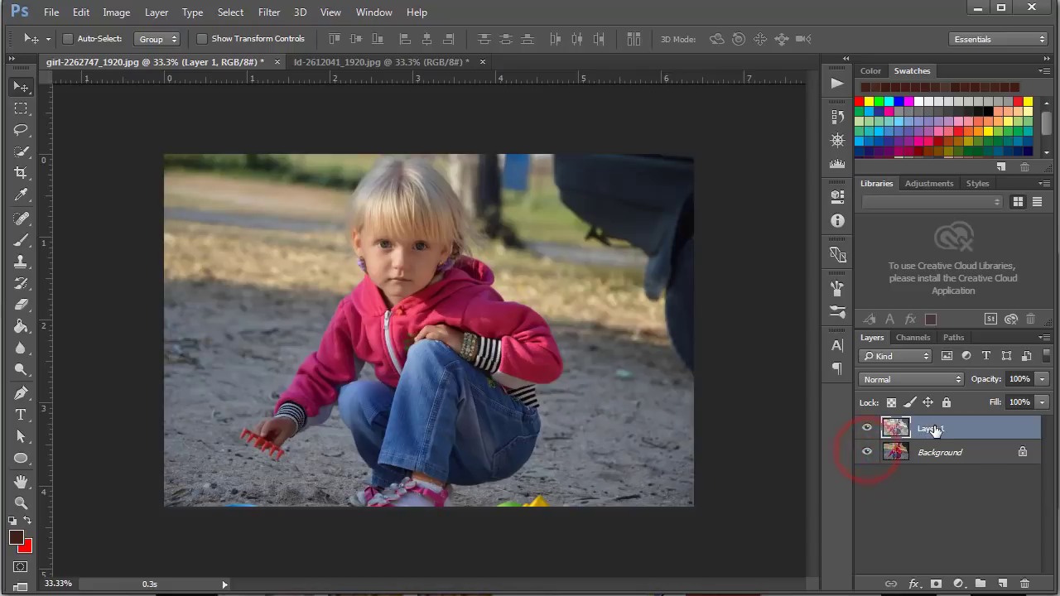
- Set Layer 1 to Screen blending and zoom in to inspect the brightened face
click(915, 379)
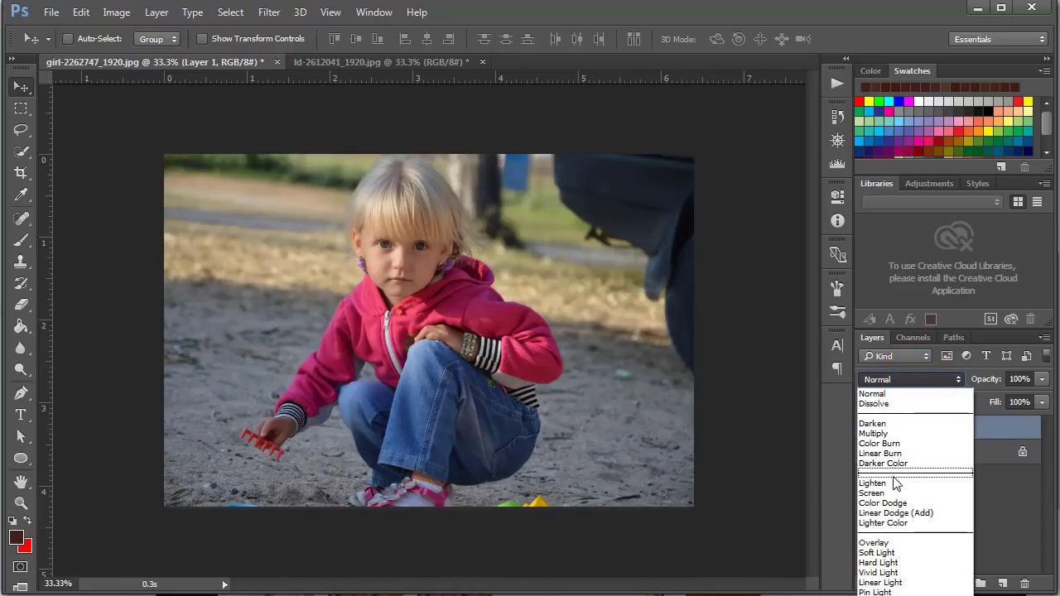
click(889, 493)
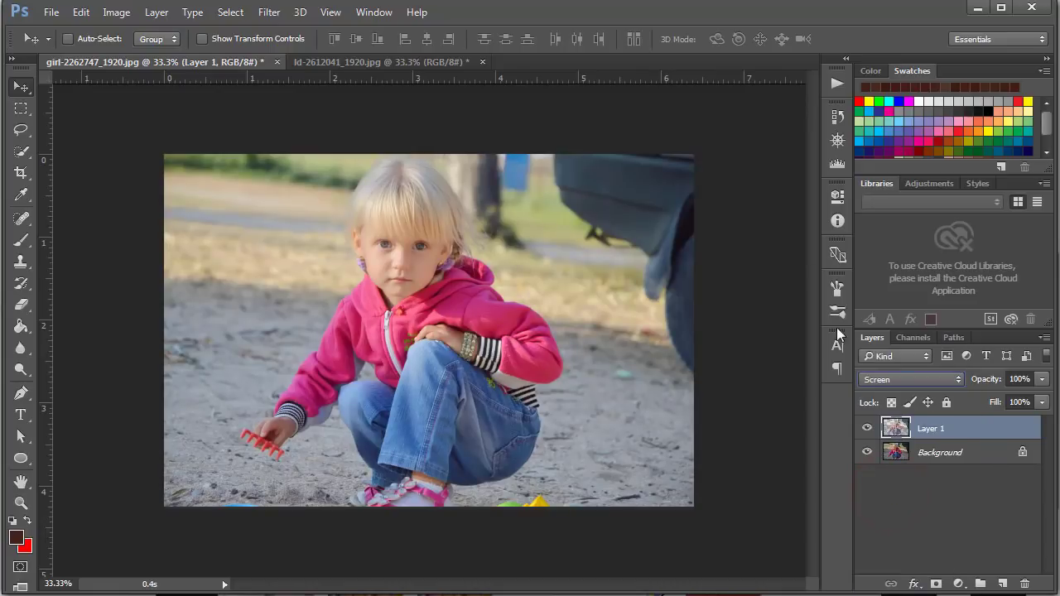
click(836, 139)
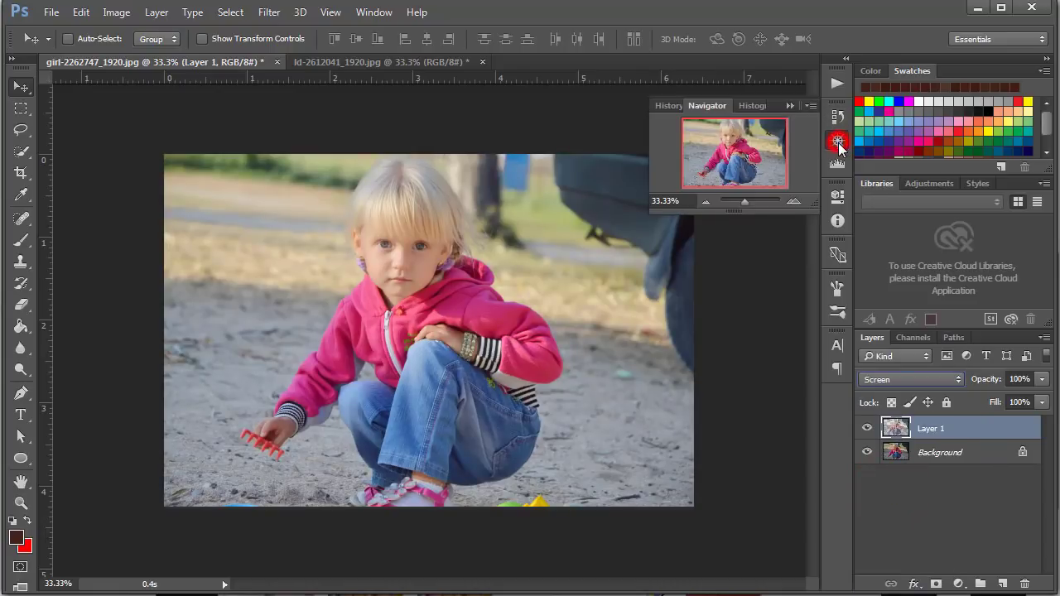
click(795, 201)
click(794, 201)
click(795, 201)
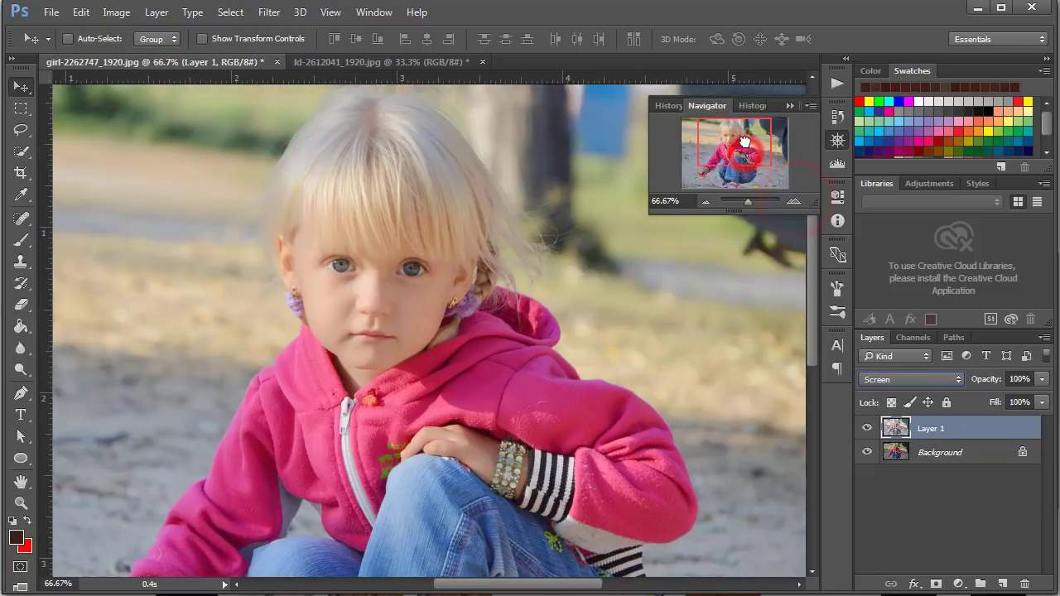
click(707, 202)
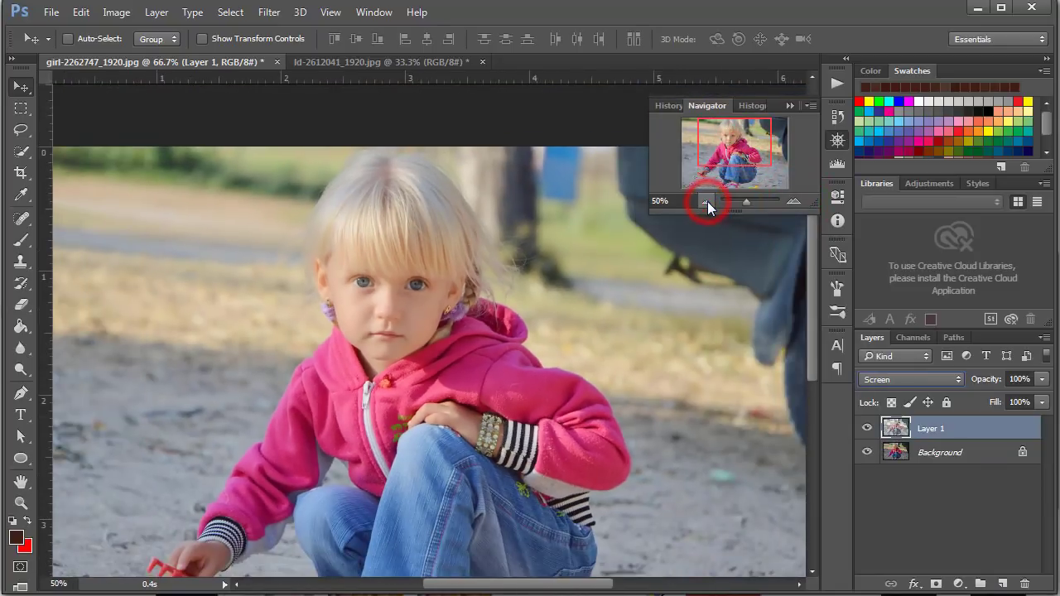
- Compare Layer 1 on and off, then give it a white layer mask and fit the view
click(867, 428)
click(867, 429)
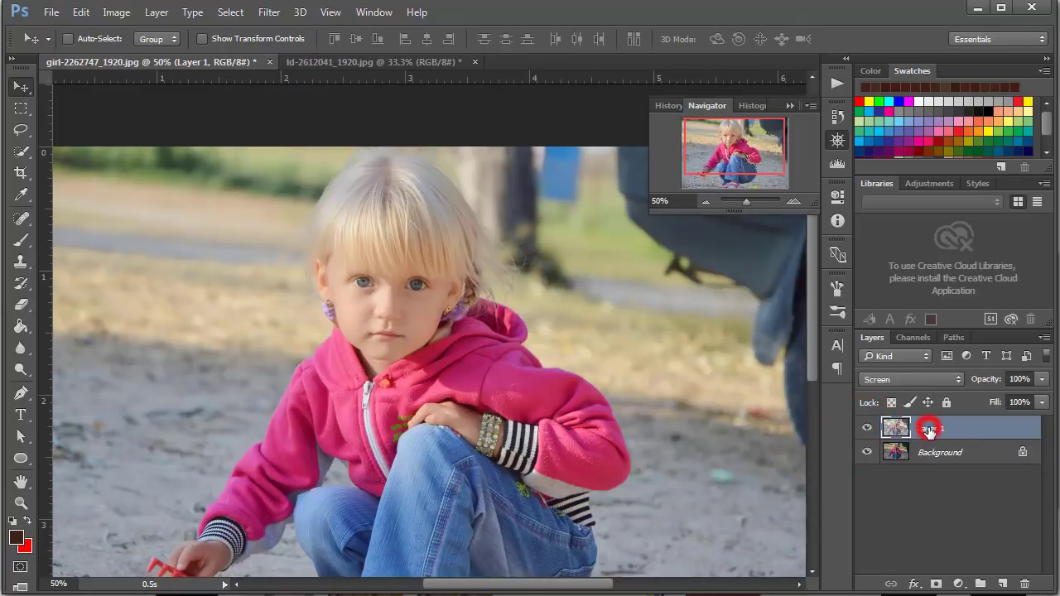
click(936, 584)
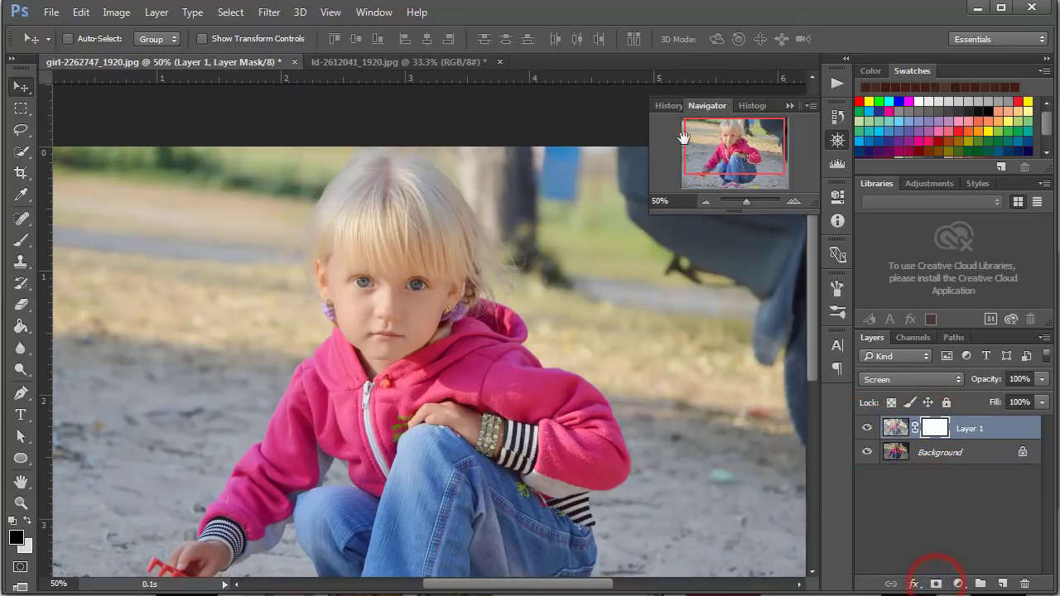
click(705, 201)
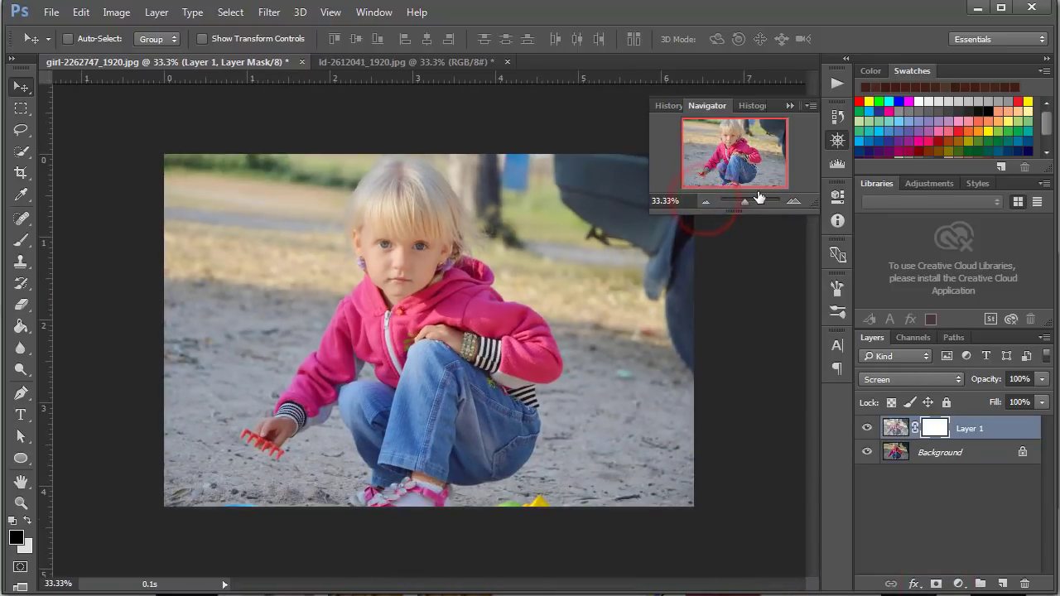
- Set up the Brush at 50% opacity, slightly lower flow and 200 px size
click(21, 245)
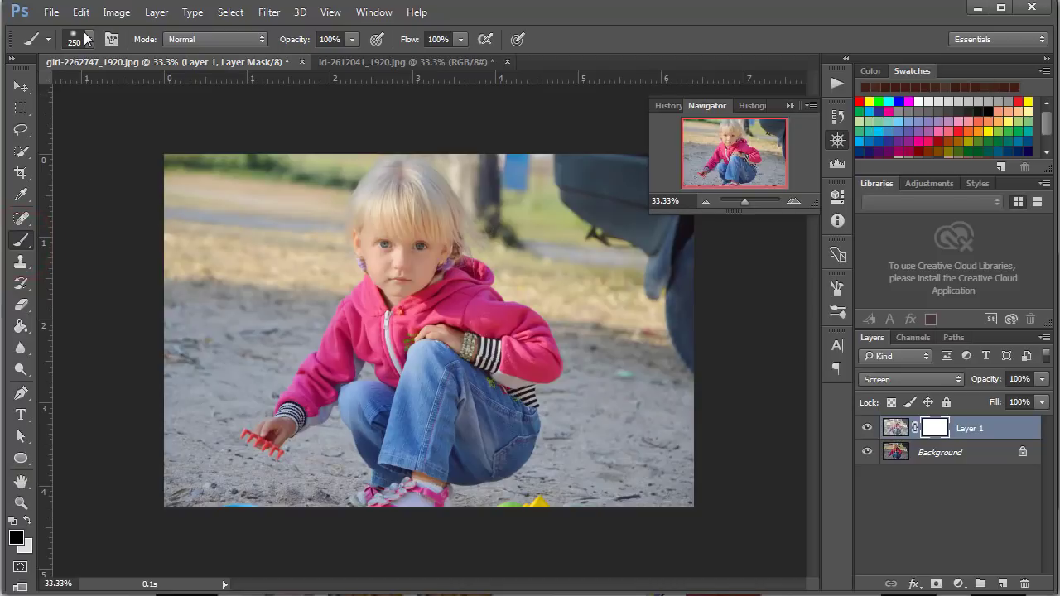
click(353, 40)
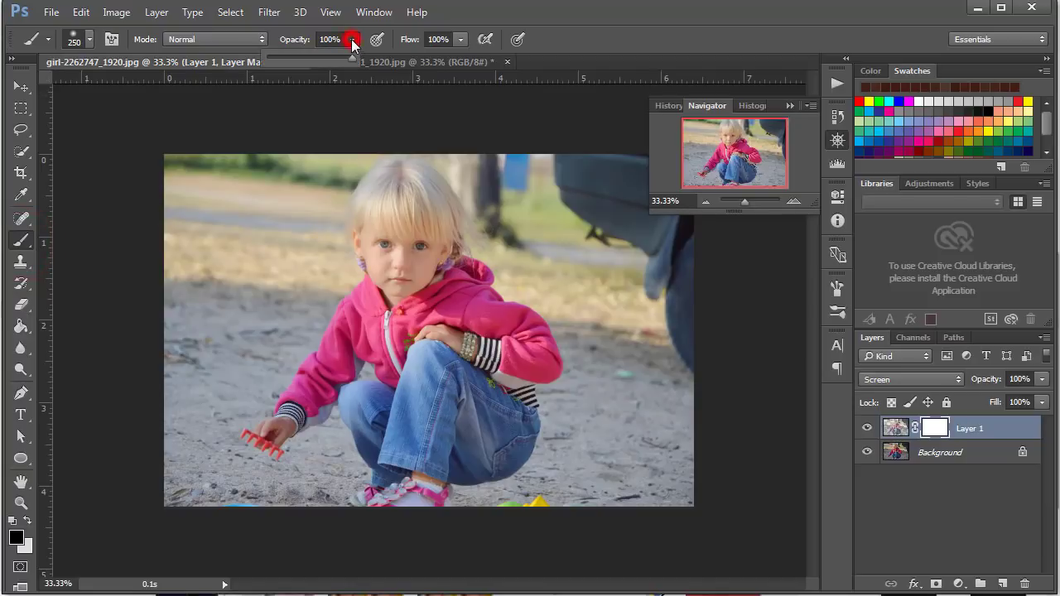
drag(318, 59, 310, 59)
click(461, 39)
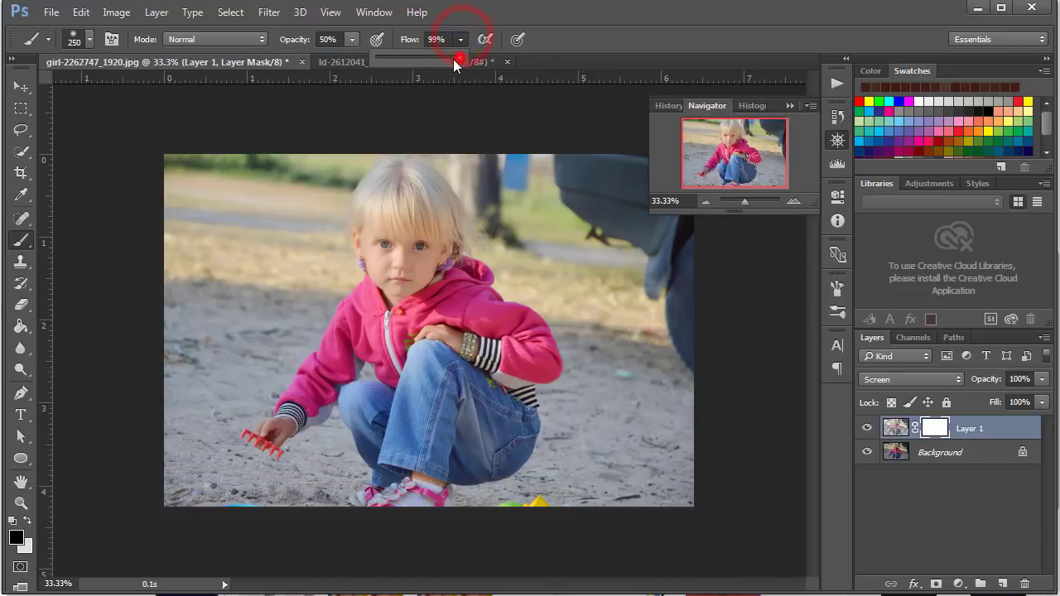
drag(425, 60, 422, 61)
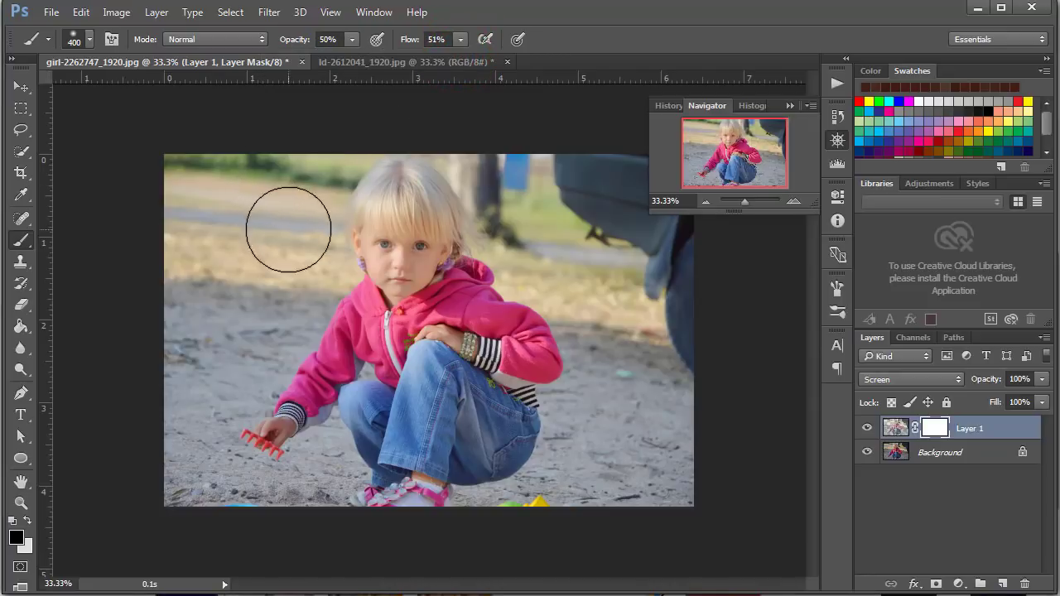
click(793, 200)
key(bracketleft)
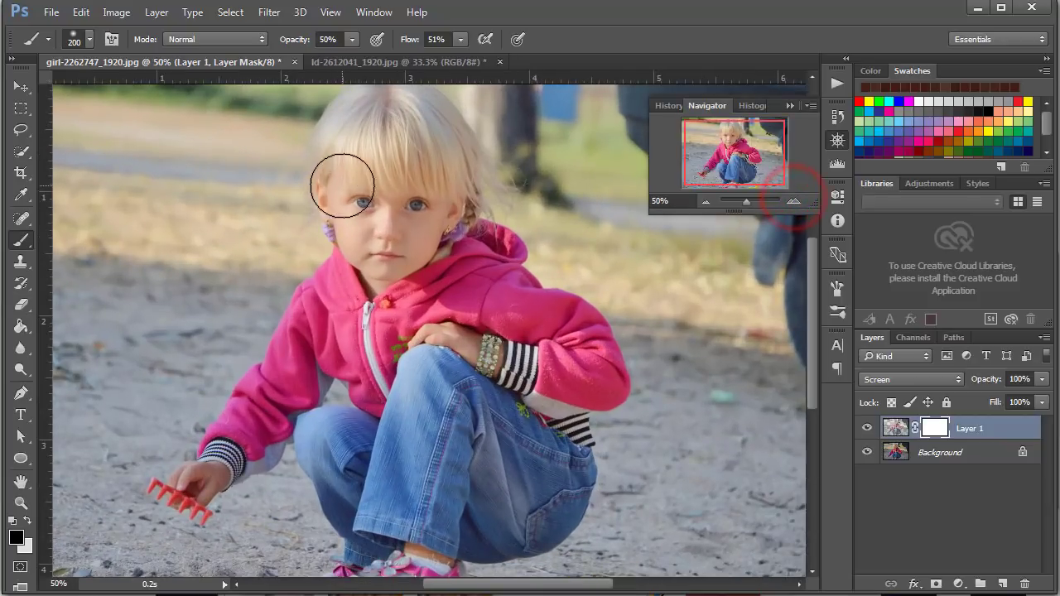
click(343, 177)
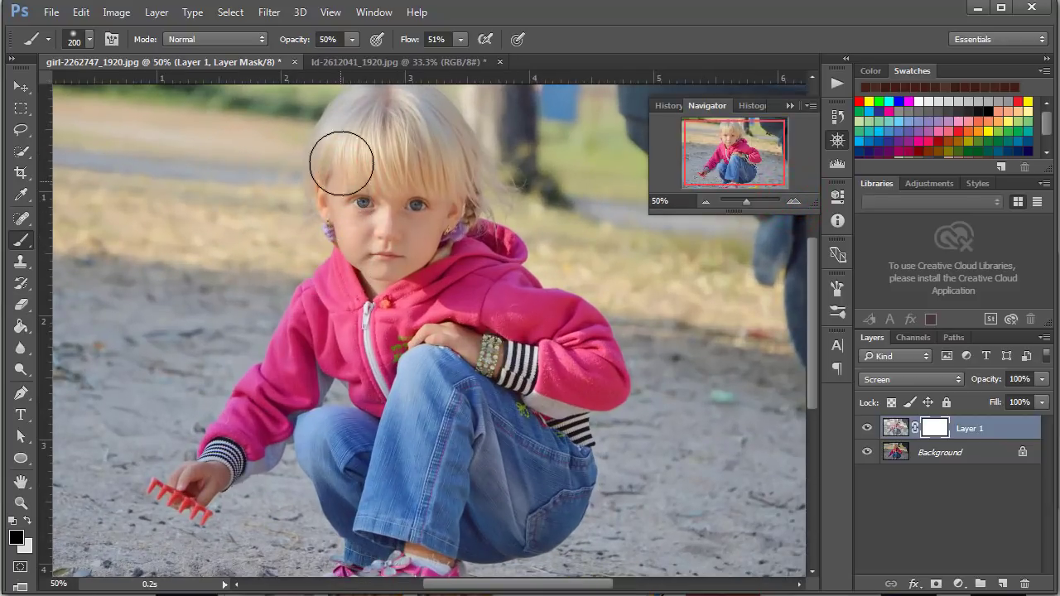
click(707, 202)
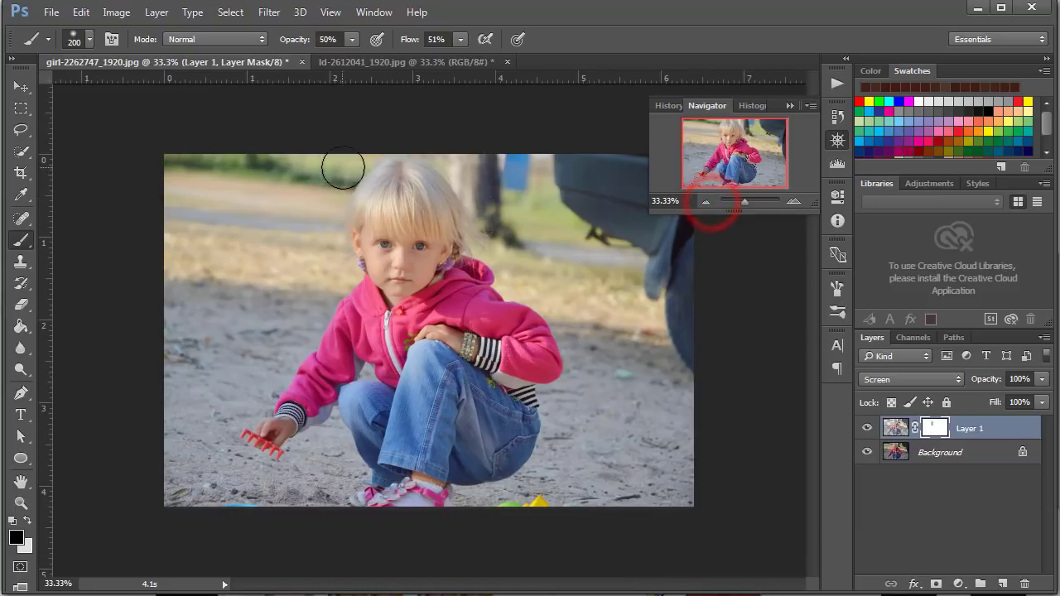
- Paint black on Layer 1's mask near the hair and lower-left ground with a 400 px brush
click(347, 166)
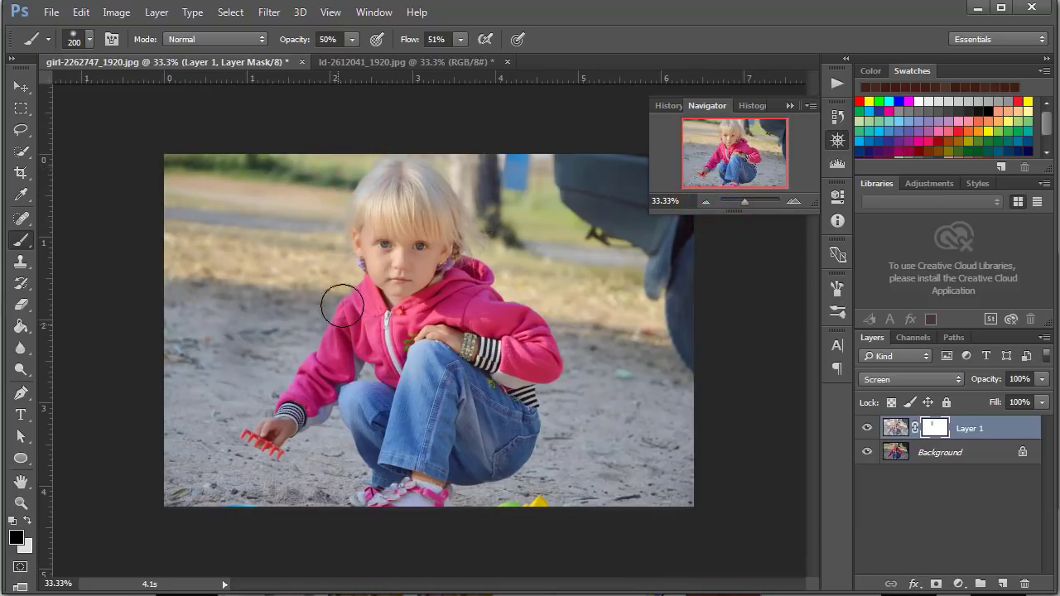
key(bracketright)
key(bracketright)
key(bracketright)
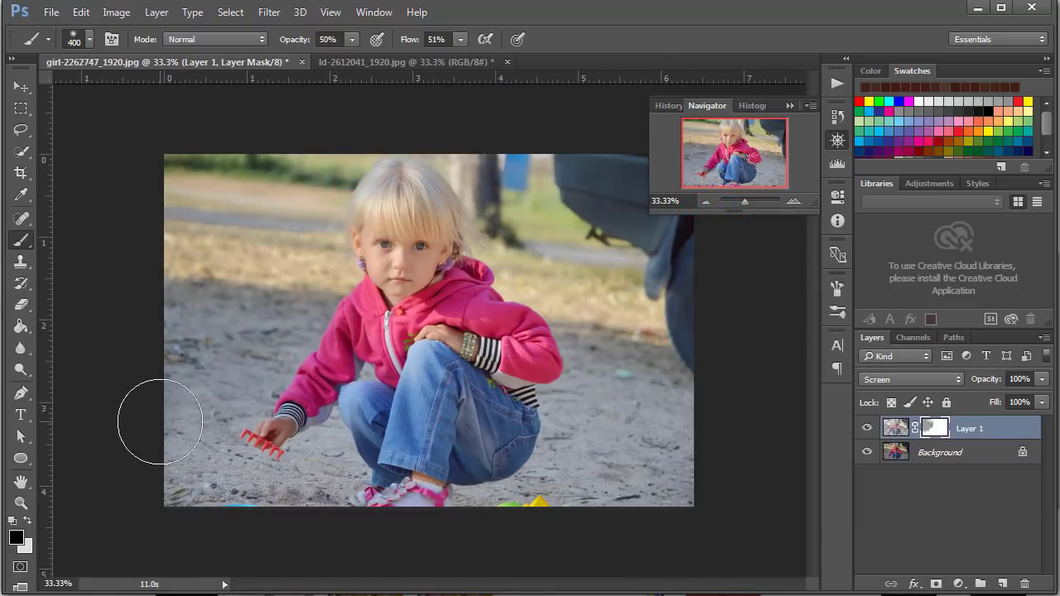
mouse_move(193, 293)
mouse_down()
mouse_move(375, 418)
mouse_move(524, 204)
mouse_move(426, 354)
mouse_up()
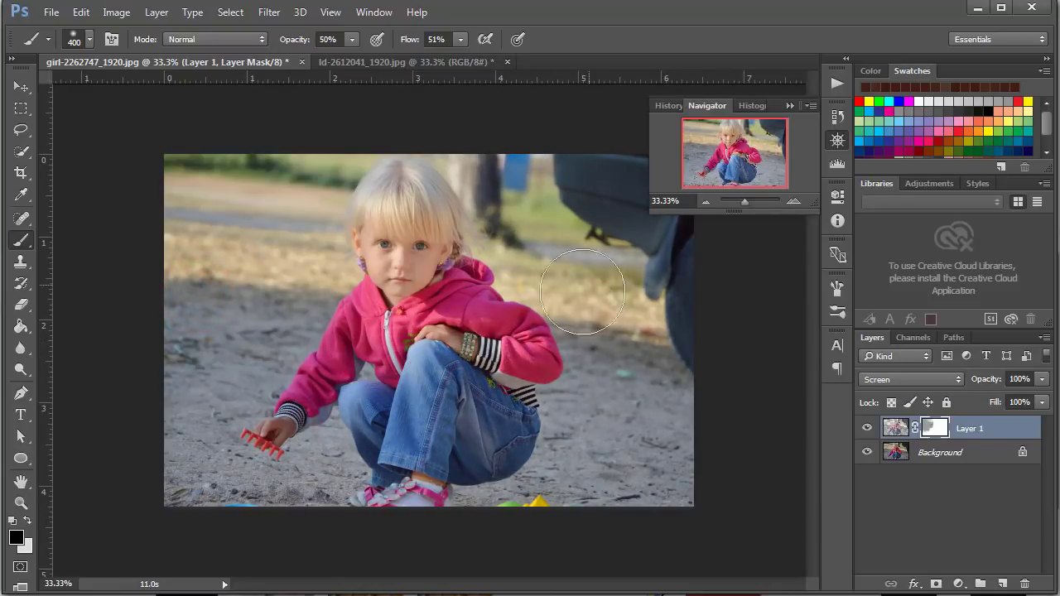
drag(426, 354, 323, 339)
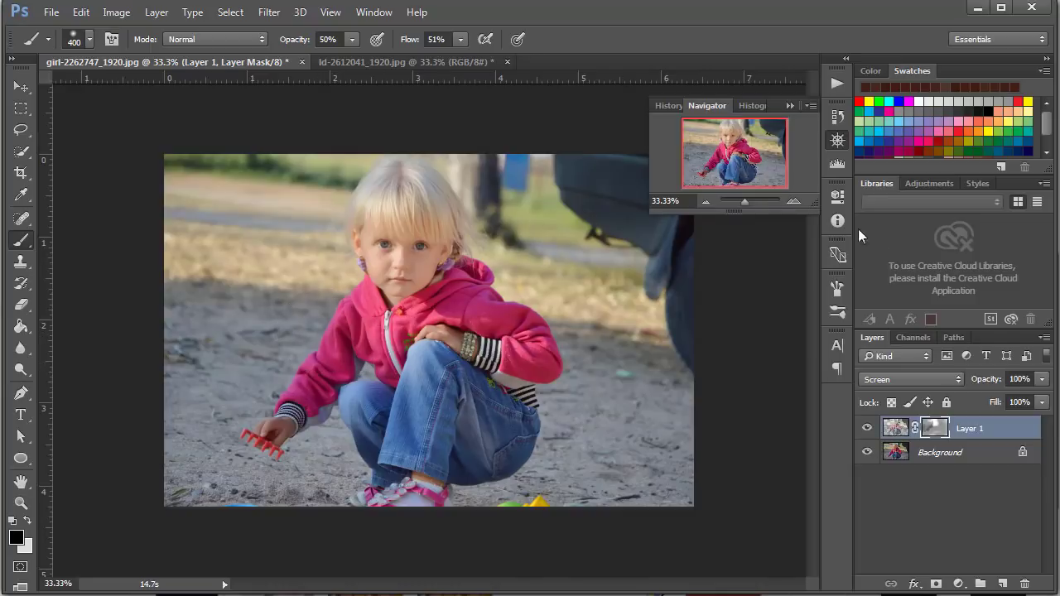
click(793, 199)
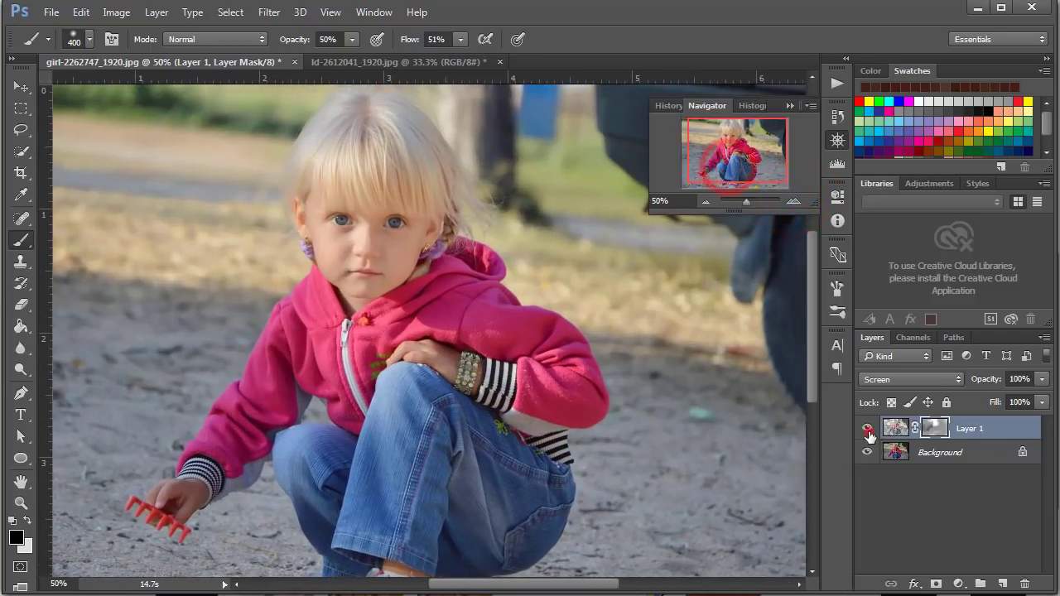
- Mask the brightening around the face and hoodie, comparing Layer 1 on and off
click(867, 429)
click(867, 429)
click(793, 202)
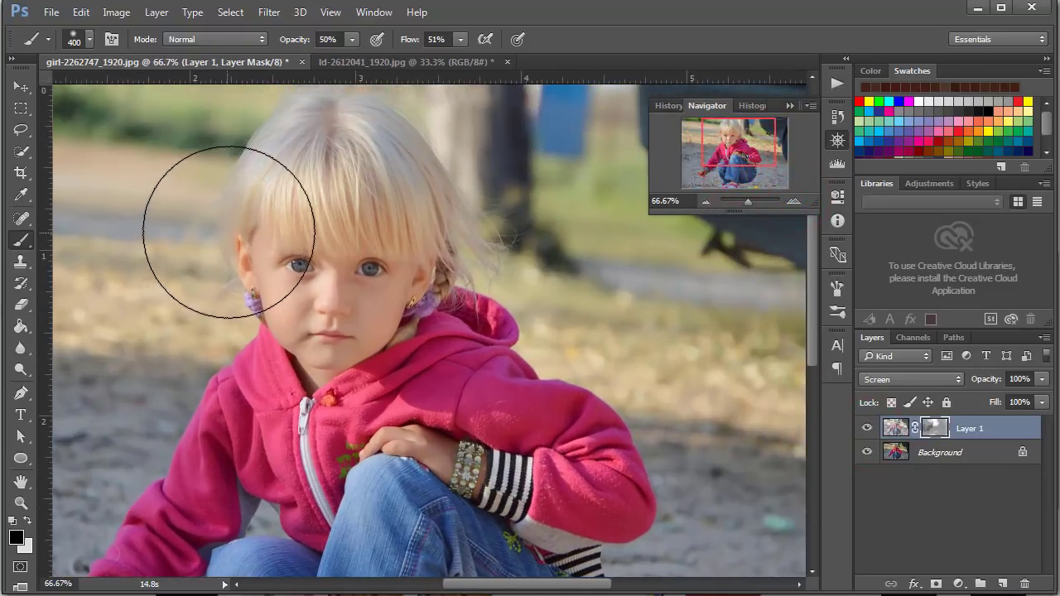
drag(227, 230, 263, 471)
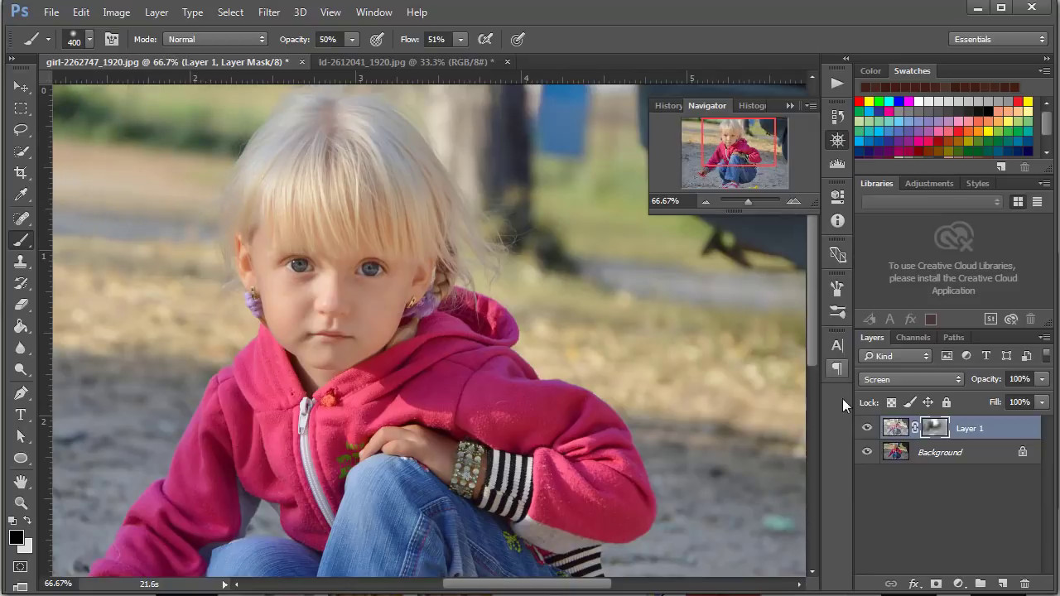
click(867, 428)
click(867, 428)
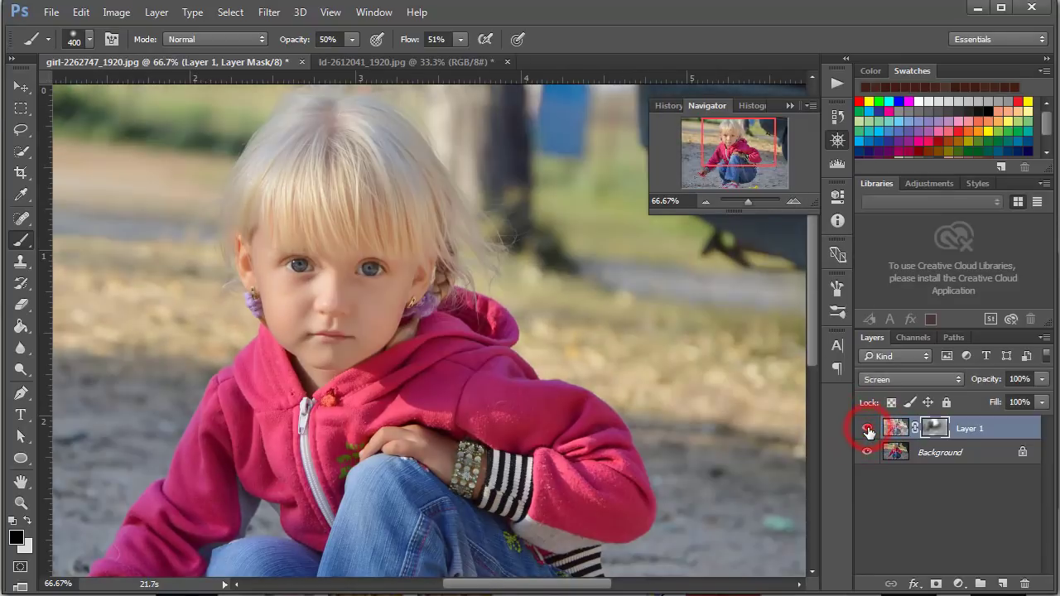
click(867, 428)
click(867, 428)
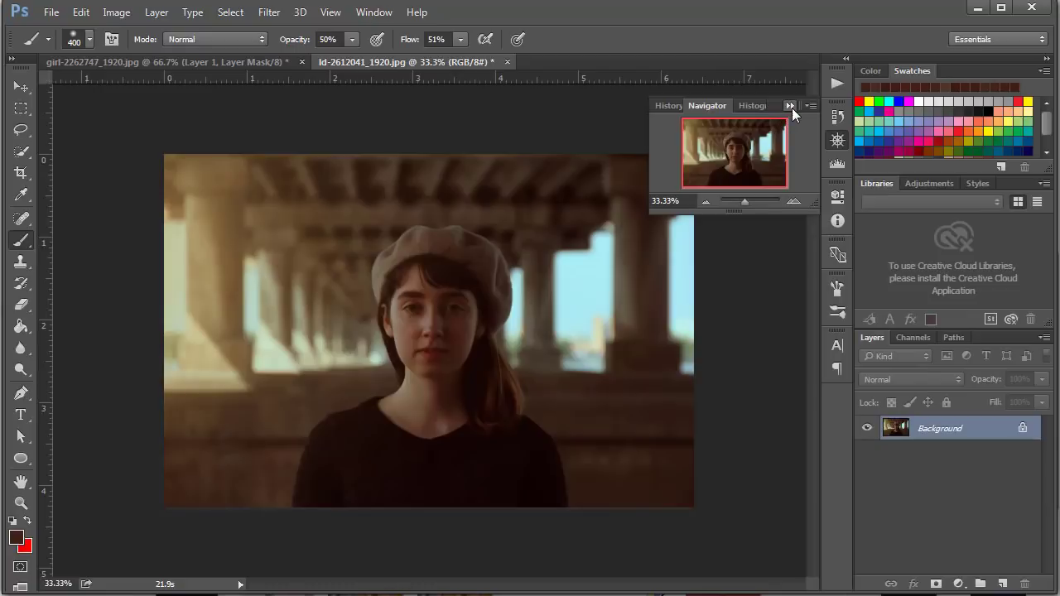
click(792, 108)
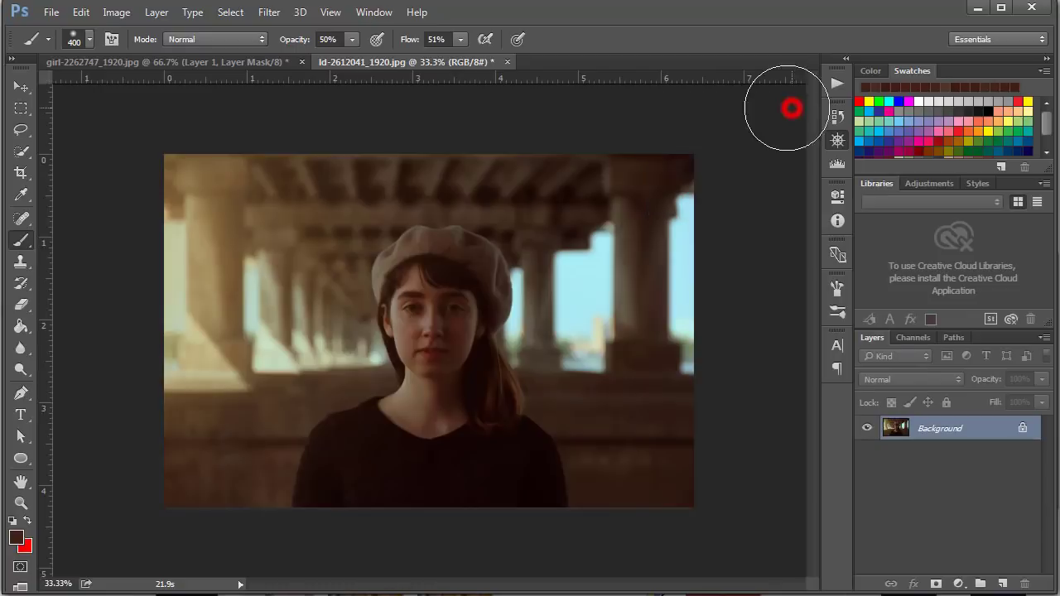
- Color Range select the woman's cheek tones, fine-tuning Fuzziness before confirming
click(230, 14)
click(230, 14)
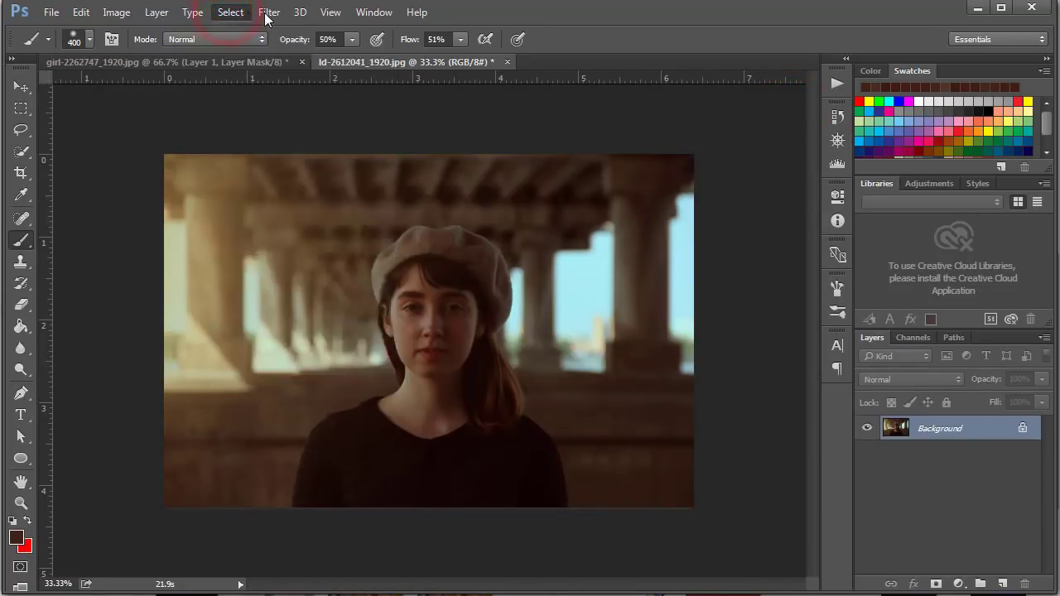
click(230, 14)
click(248, 171)
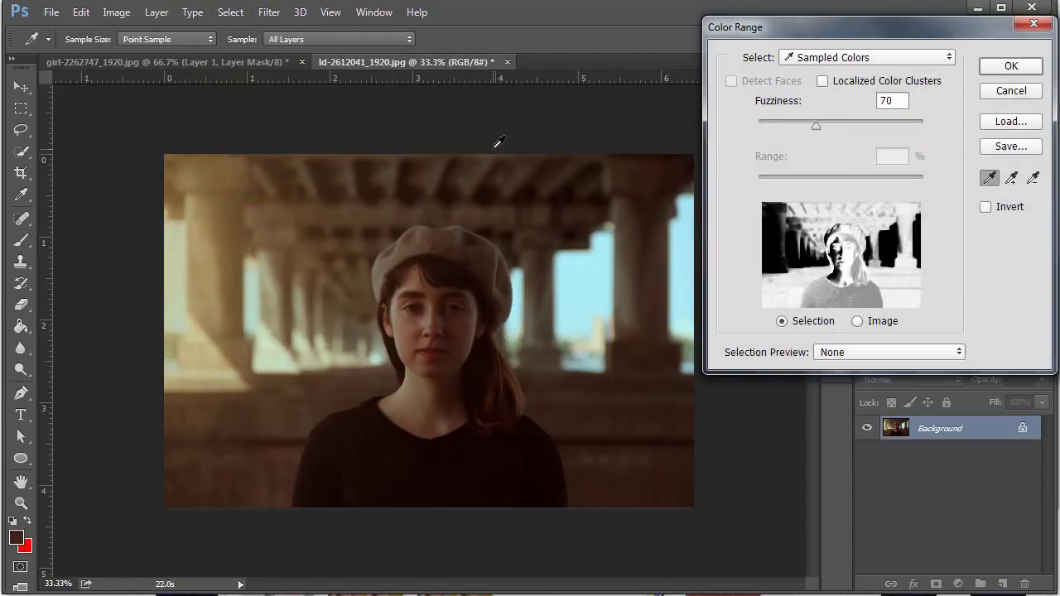
click(456, 327)
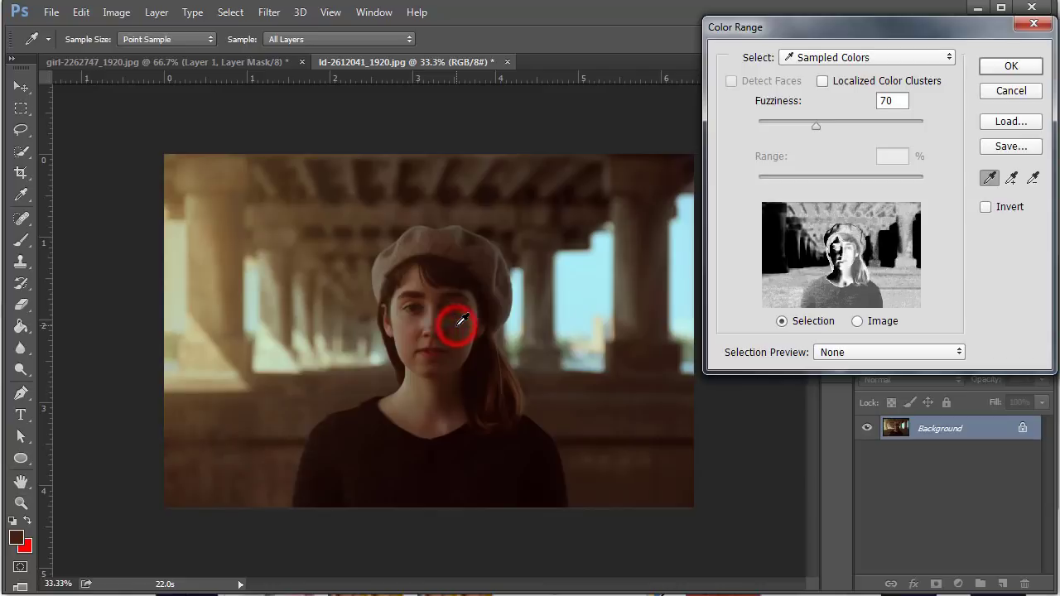
click(455, 333)
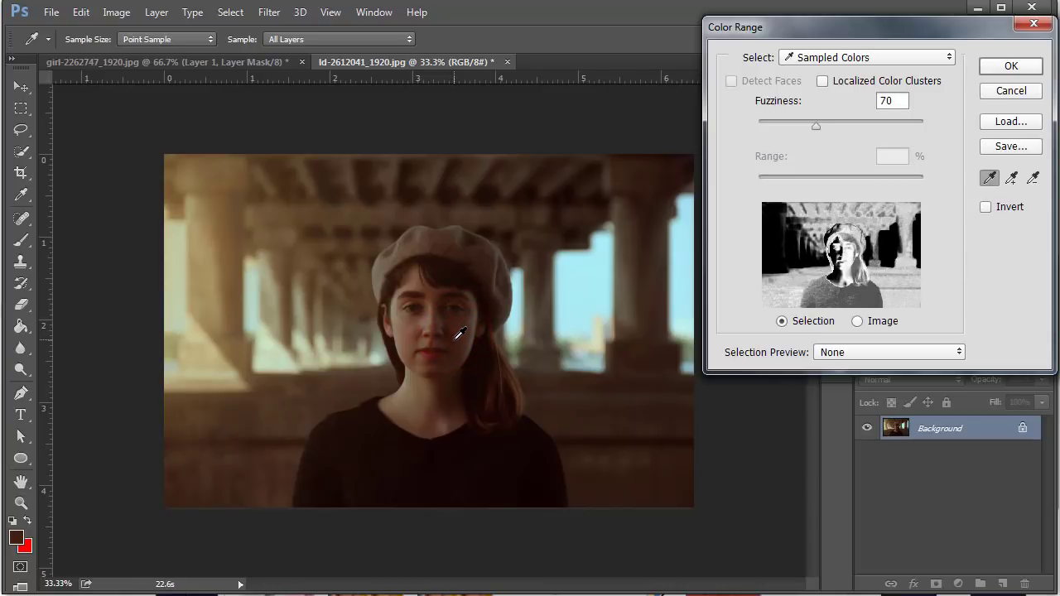
click(456, 332)
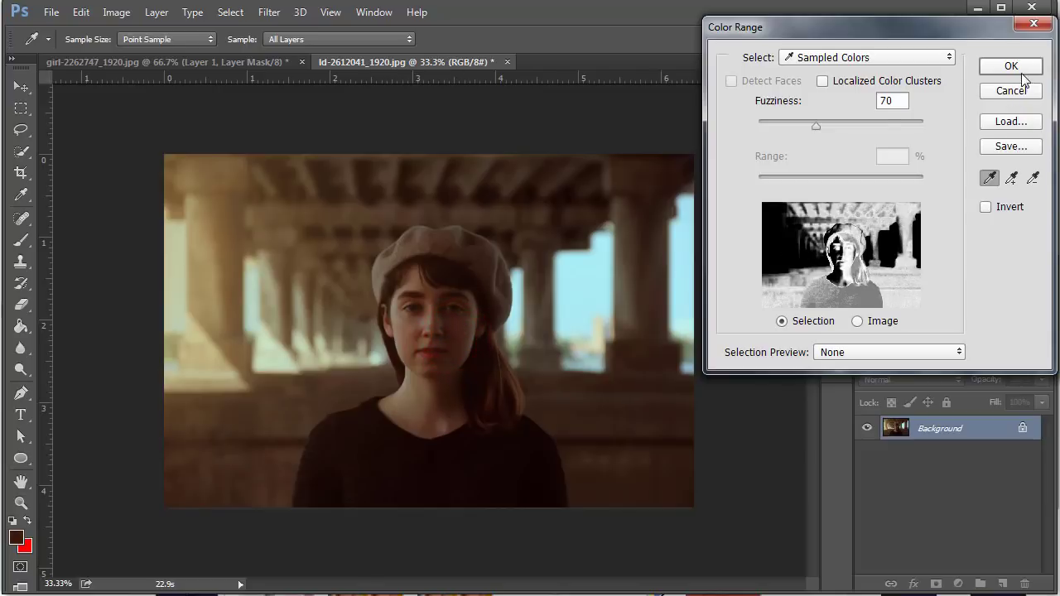
drag(817, 128, 813, 128)
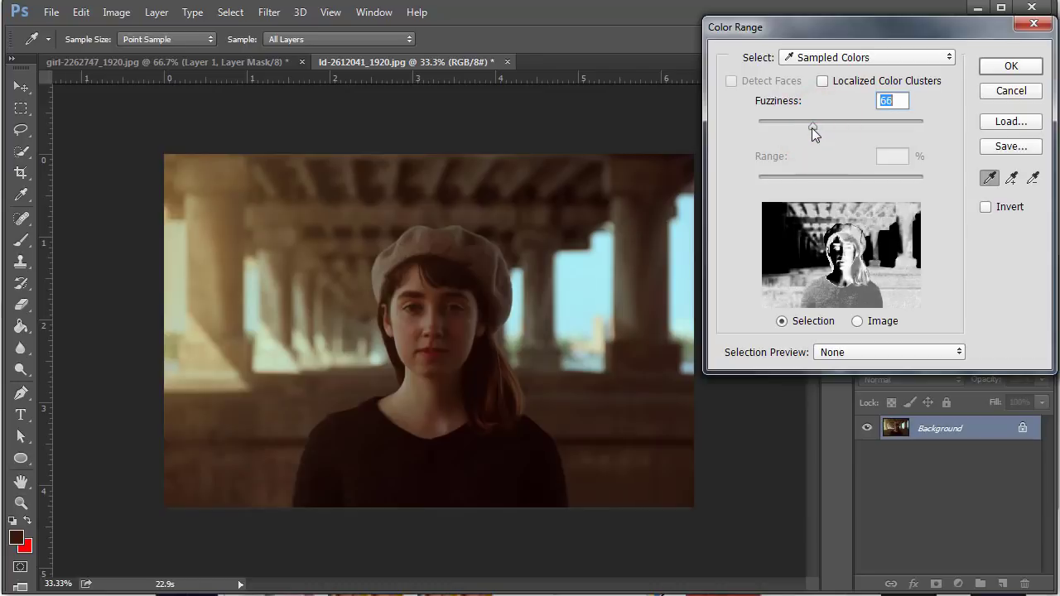
drag(813, 128, 818, 127)
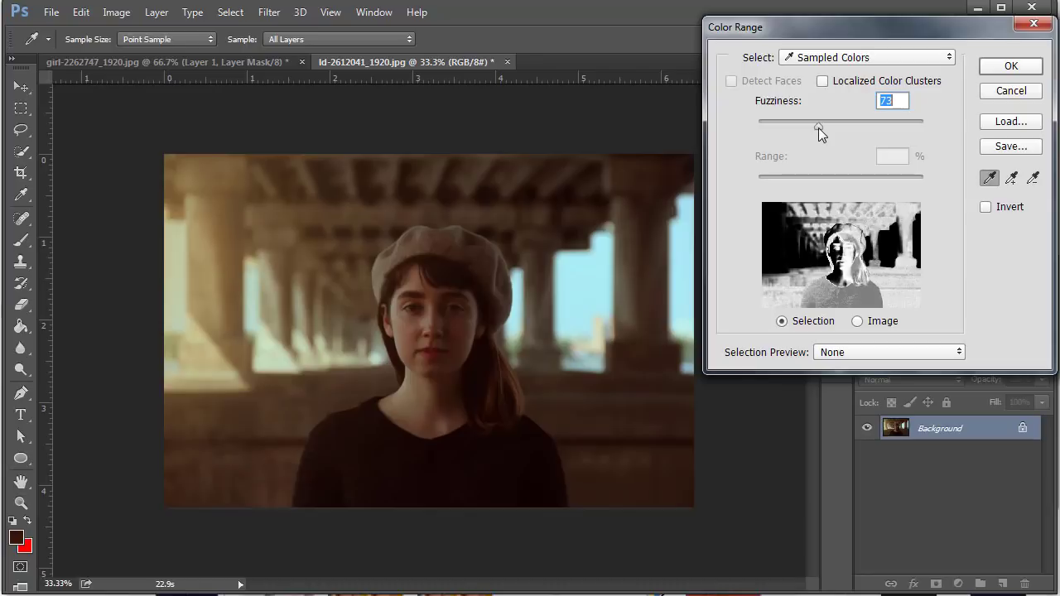
click(1012, 68)
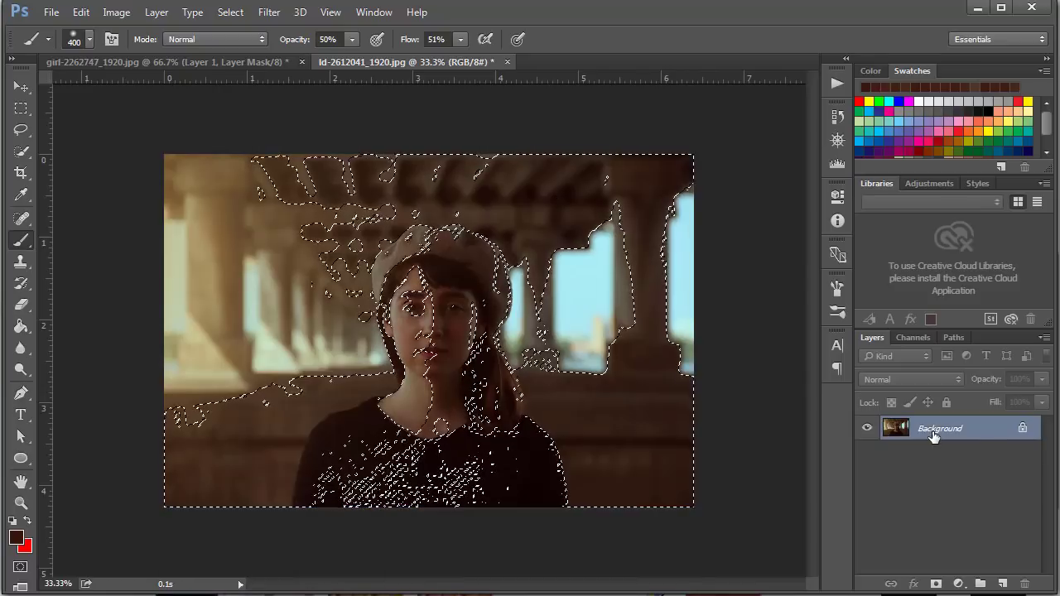
- Paste the selected tones as a new Layer 1, checking it with the Background hidden
key(ctrl+v)
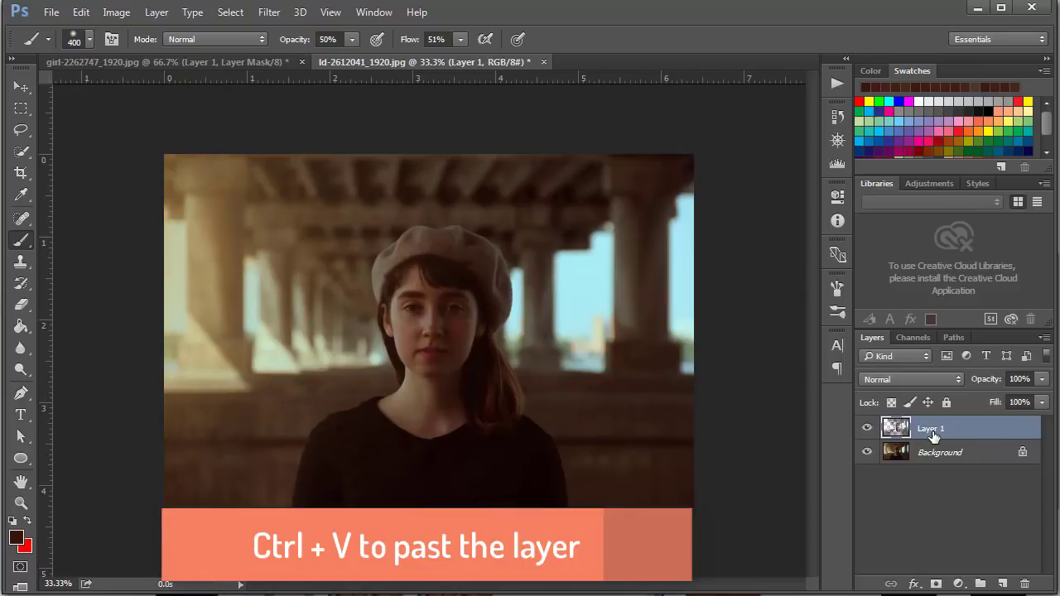
click(866, 451)
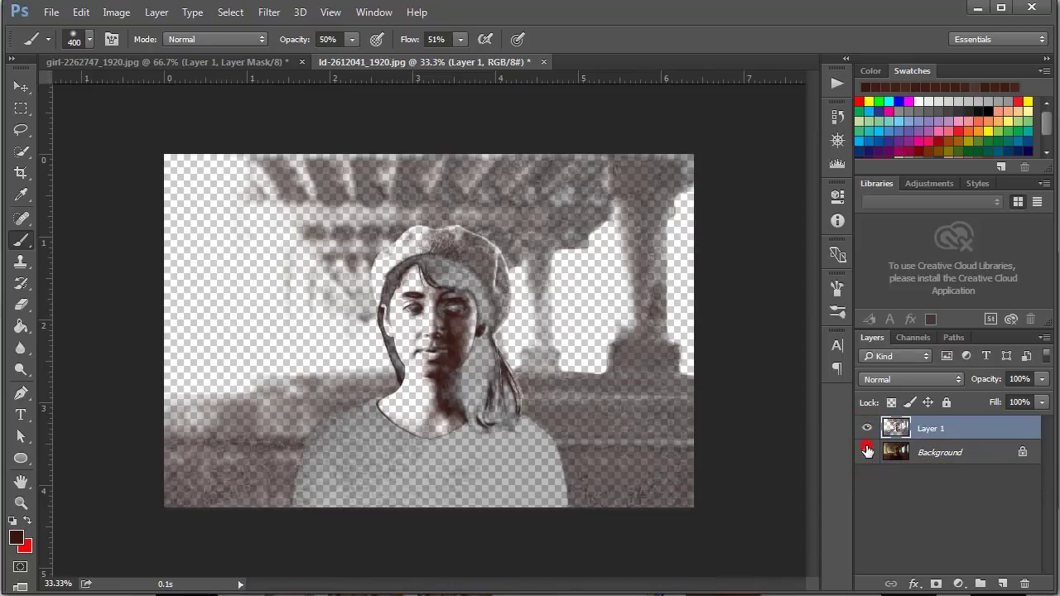
click(867, 452)
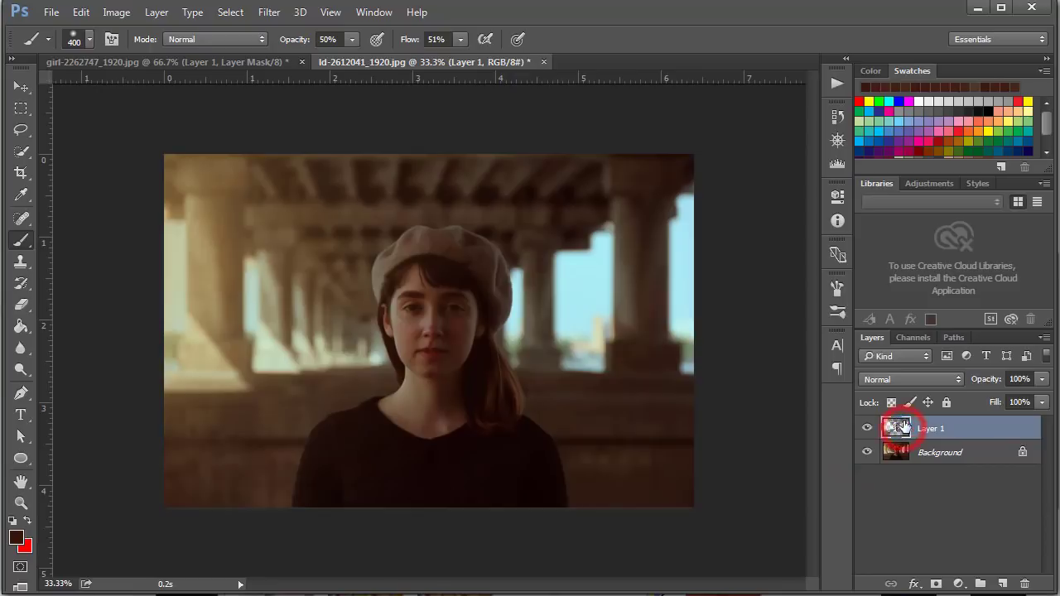
- Set Layer 1 to Screen blending, inspect the result, and add a white layer mask
click(908, 379)
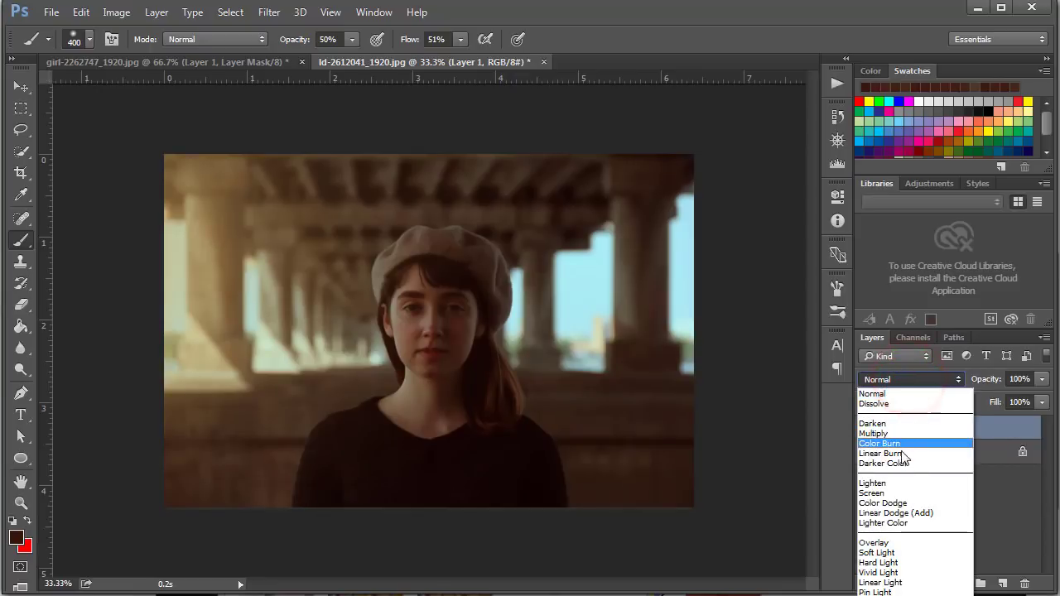
click(890, 493)
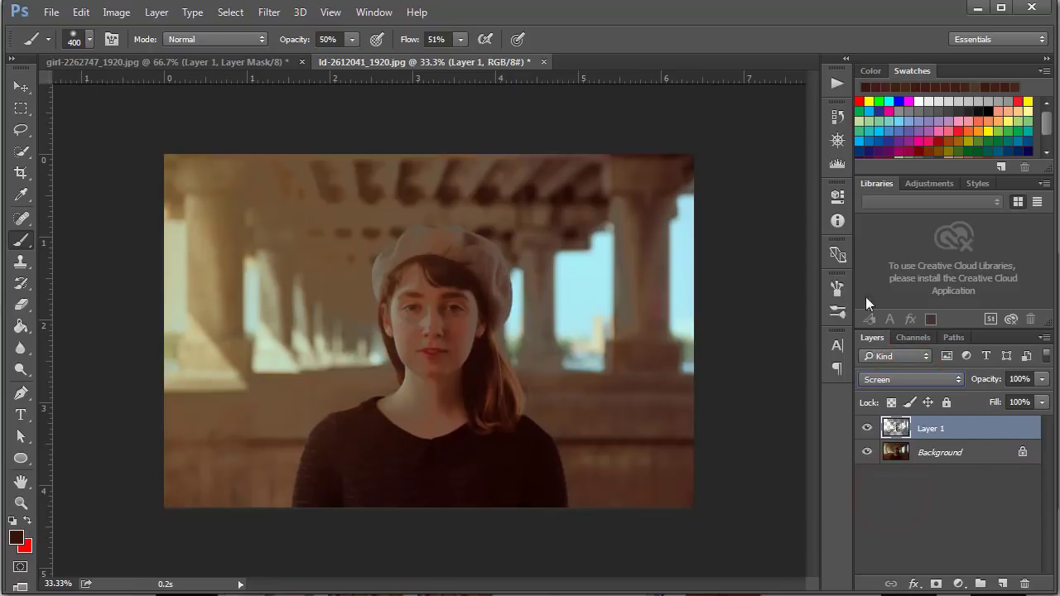
click(837, 139)
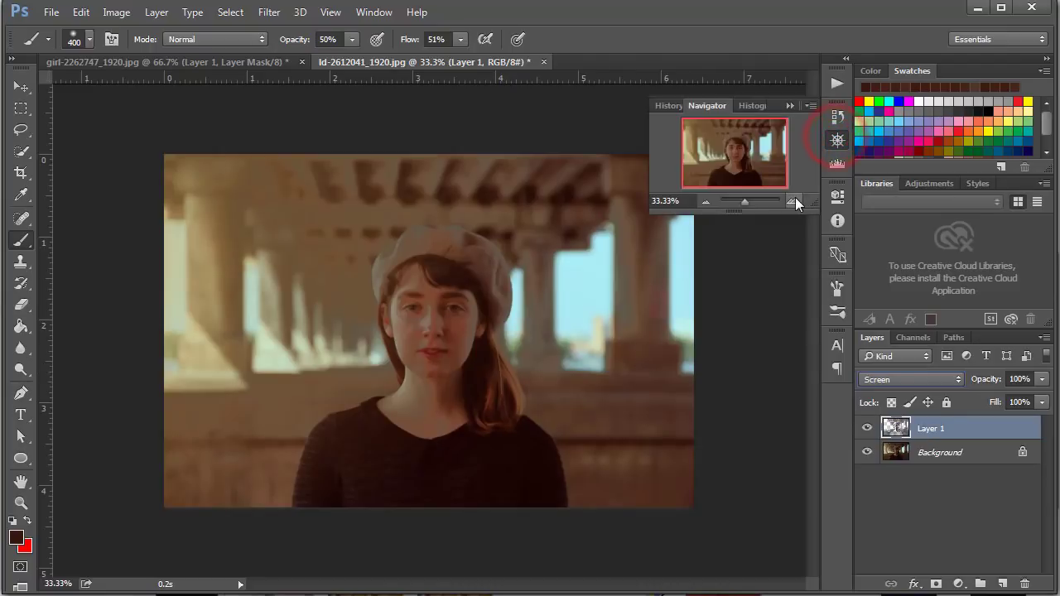
click(795, 201)
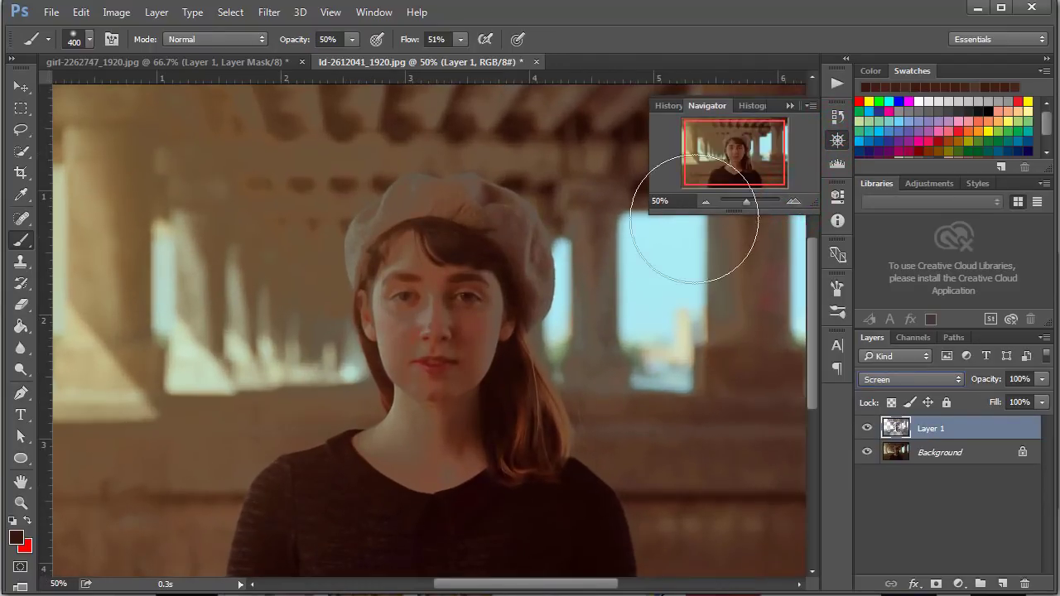
click(705, 201)
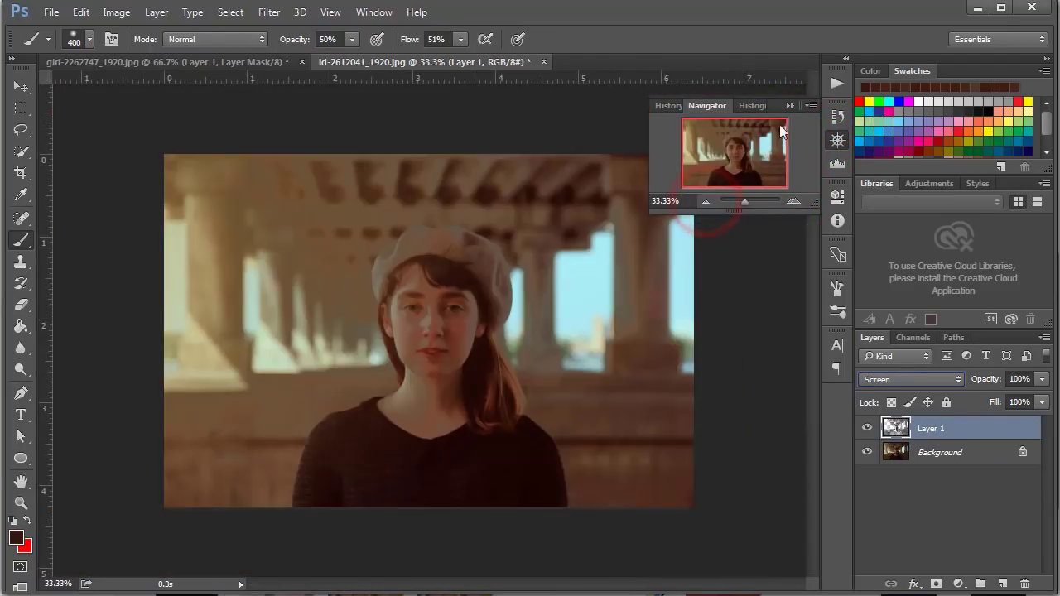
click(787, 106)
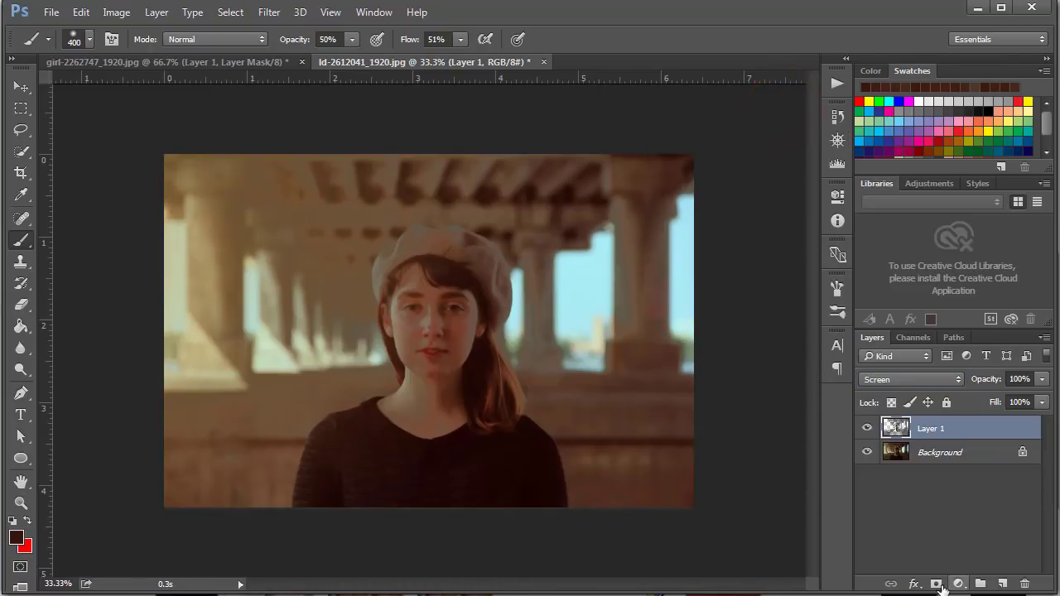
click(936, 584)
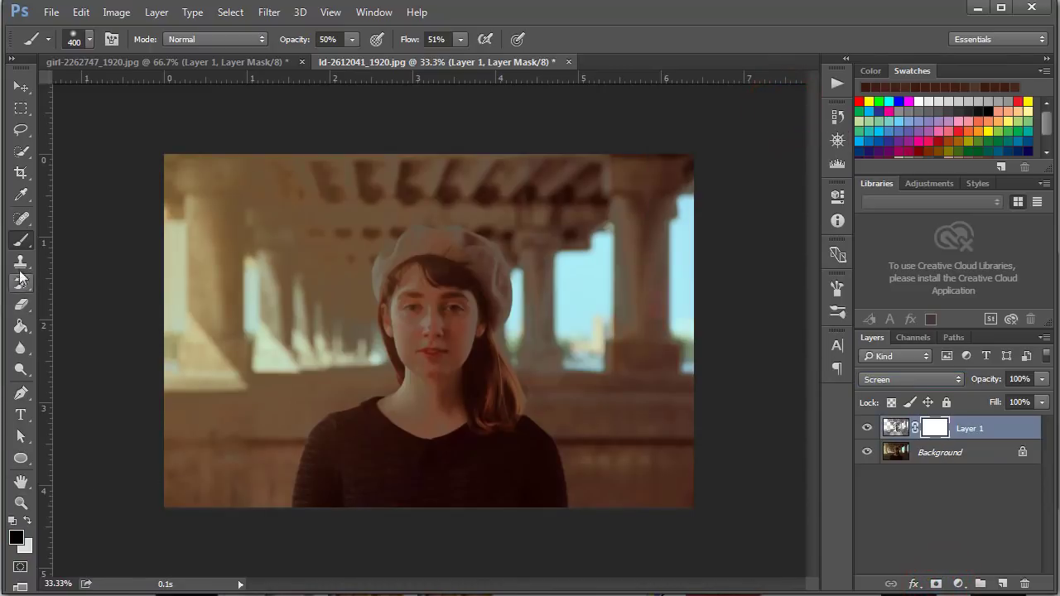
- Paint black on the mask over the upper-left background, left columns, ceiling beams and hat top
mouse_move(202, 172)
mouse_down()
mouse_move(256, 161)
mouse_move(300, 325)
mouse_up()
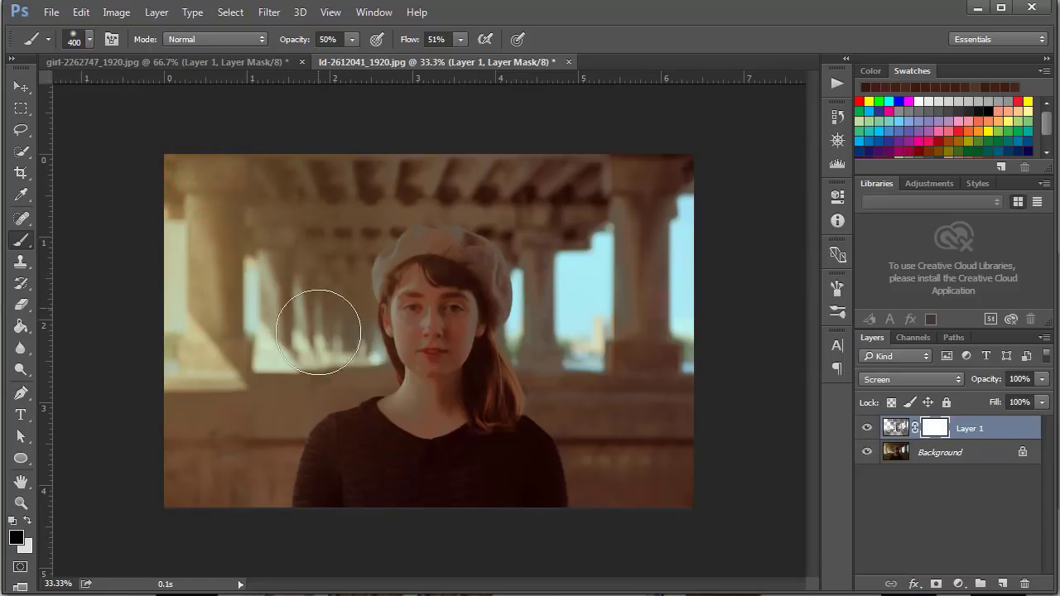
drag(301, 325, 165, 373)
mouse_move(399, 154)
mouse_down()
mouse_move(508, 171)
mouse_move(415, 204)
mouse_up()
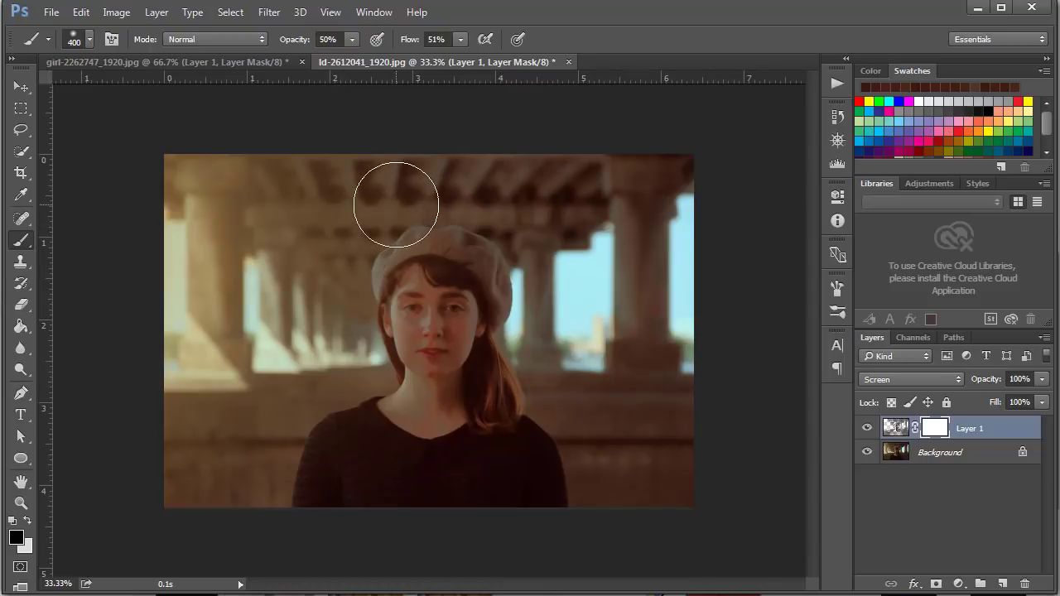
drag(341, 273, 390, 218)
- Zoom to 66.67% and paint the mask around the forehead and cheeks with a smaller brush
click(836, 139)
click(793, 200)
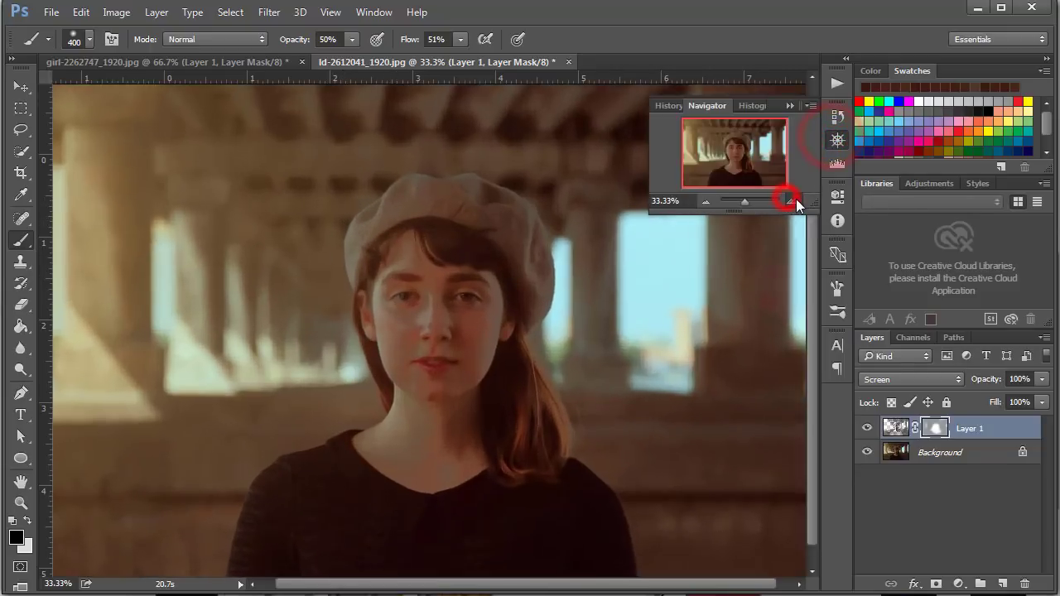
click(793, 200)
key(bracketleft)
key(bracketleft)
key(bracketleft)
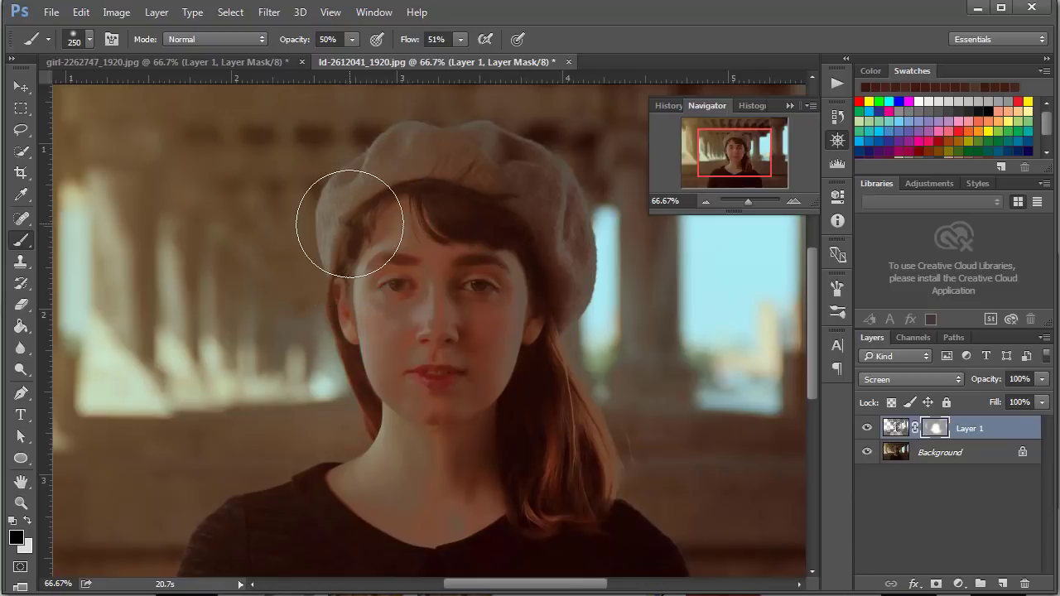
click(403, 217)
mouse_move(395, 279)
mouse_down()
mouse_move(399, 422)
mouse_move(372, 461)
mouse_move(312, 454)
mouse_move(359, 516)
mouse_move(342, 476)
mouse_up()
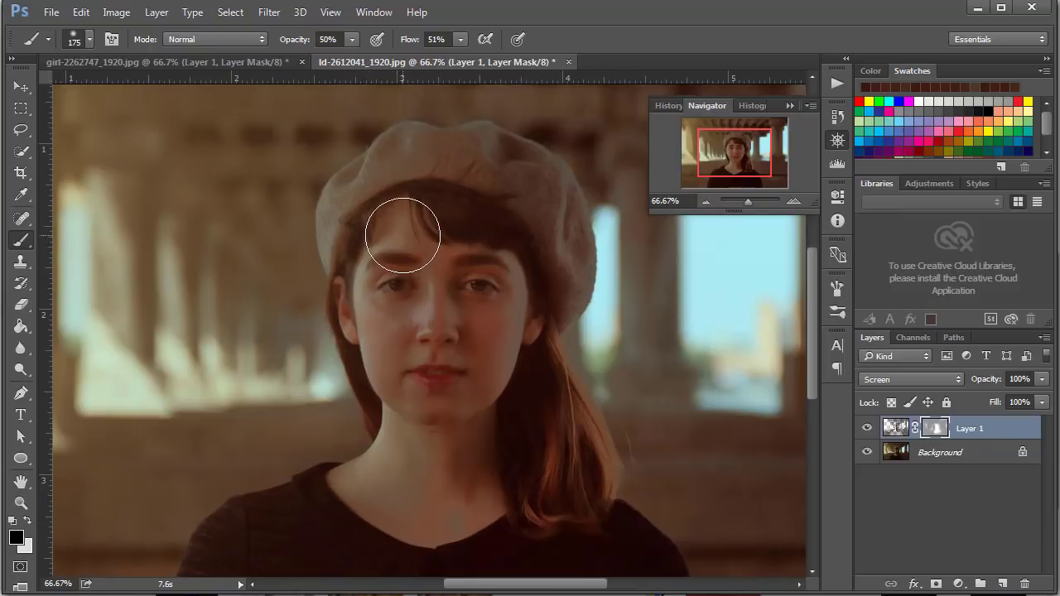
mouse_move(402, 229)
mouse_down()
mouse_move(390, 354)
mouse_move(407, 395)
mouse_move(393, 485)
mouse_up()
- Lower brush opacity to 13% then 11% and brush faintly over the forehead and face
click(348, 40)
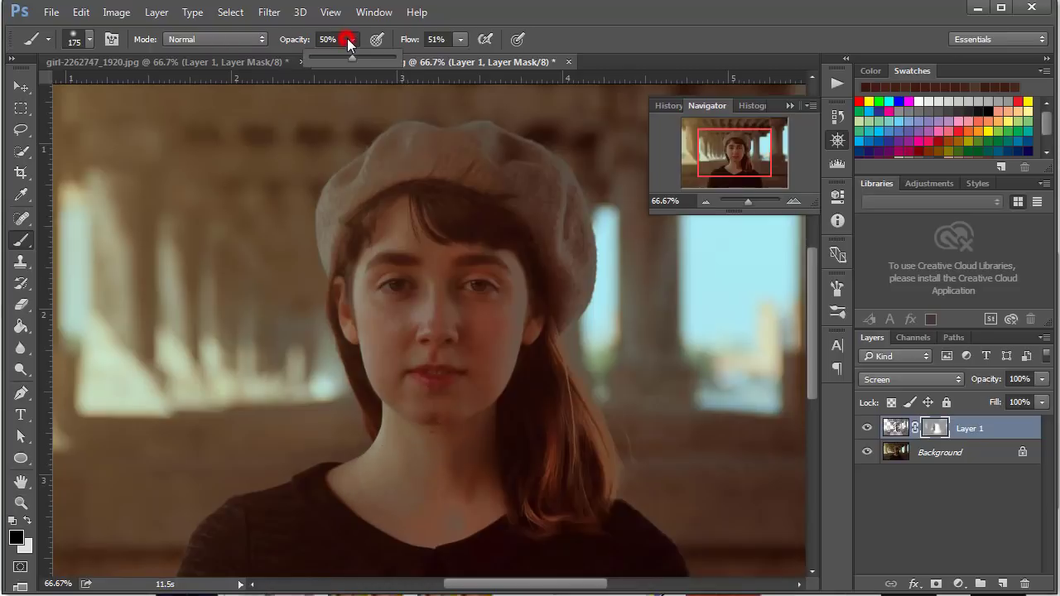
drag(325, 58, 321, 59)
drag(420, 254, 432, 405)
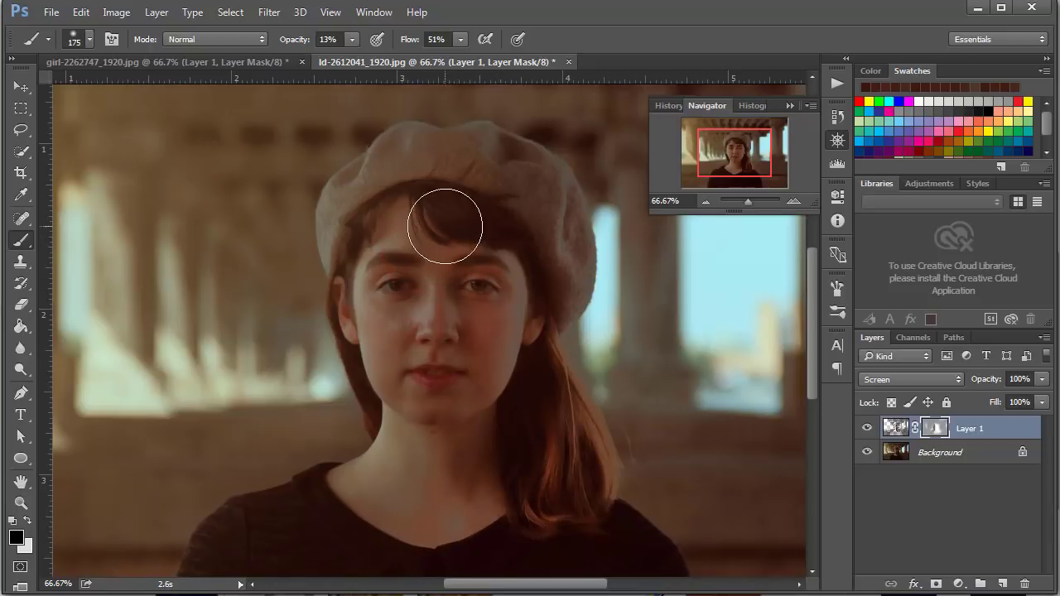
click(351, 39)
drag(352, 57, 348, 57)
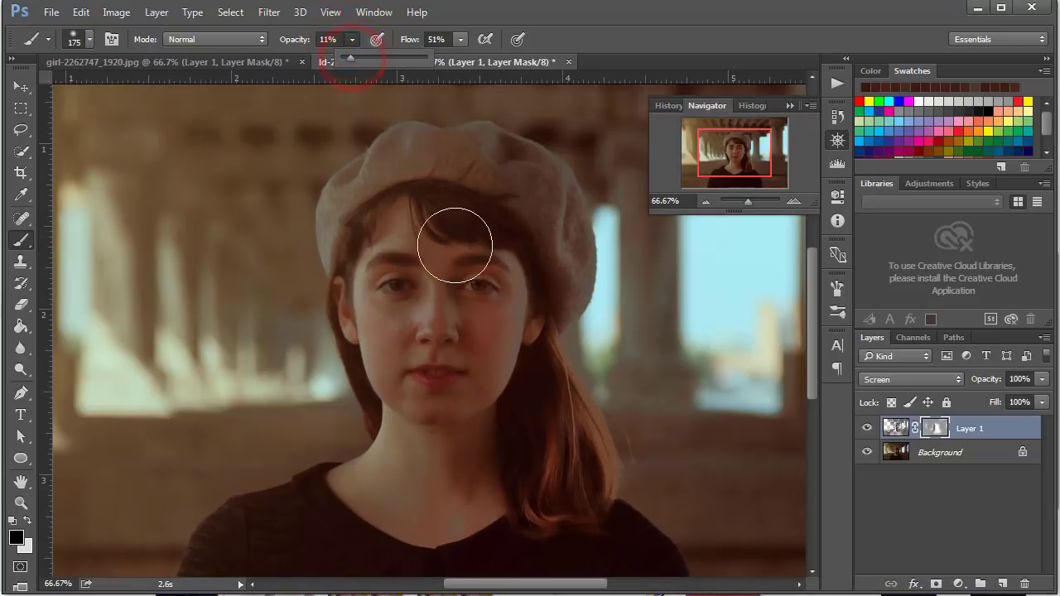
drag(451, 236, 483, 425)
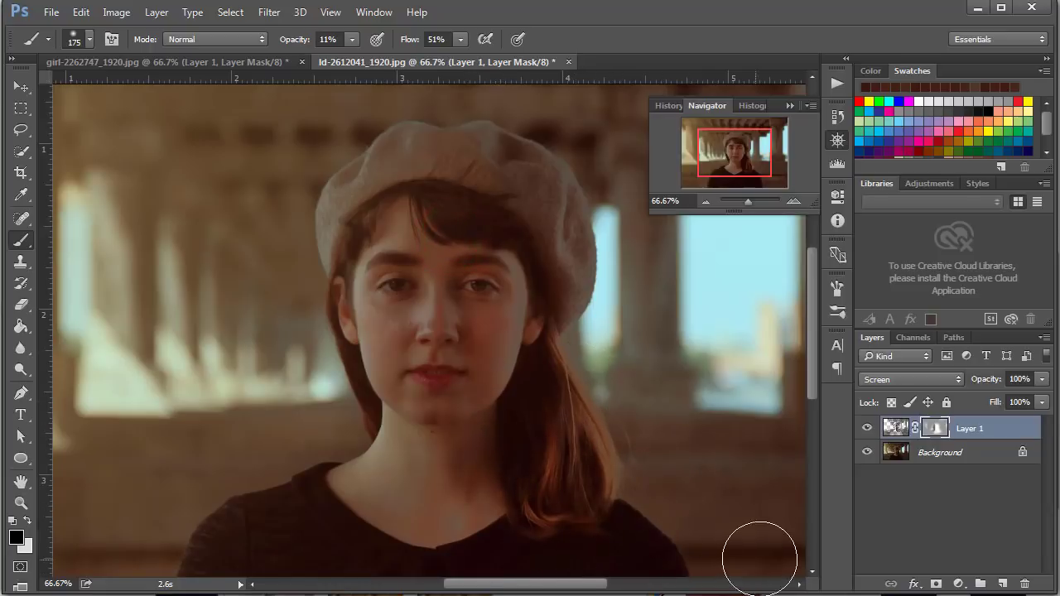
- Compare Layer 1 on and off, touch up the right cheek and eye, then zoom out to 50%
click(867, 428)
click(867, 429)
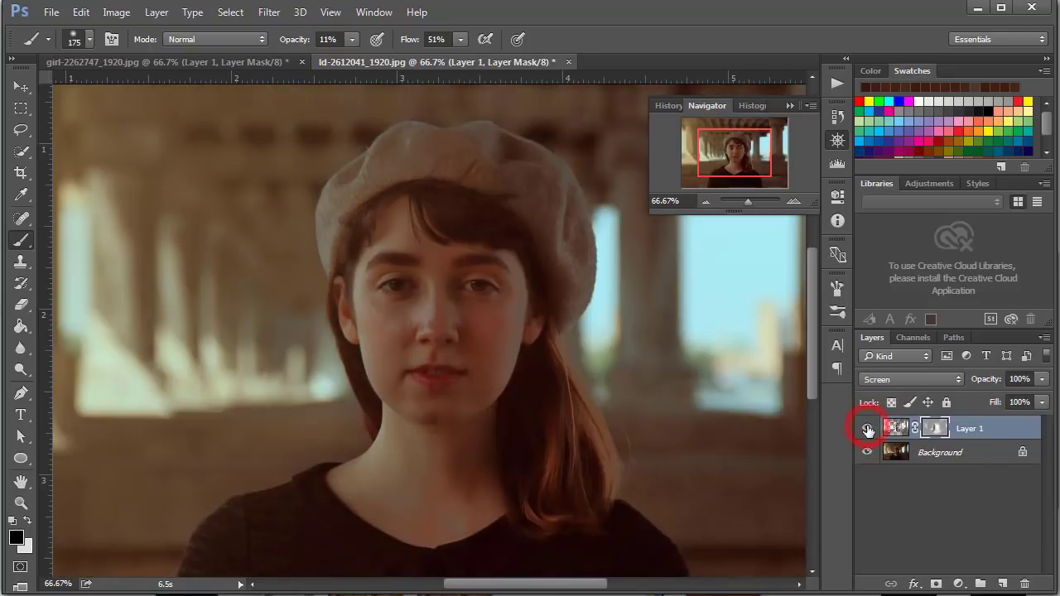
click(867, 428)
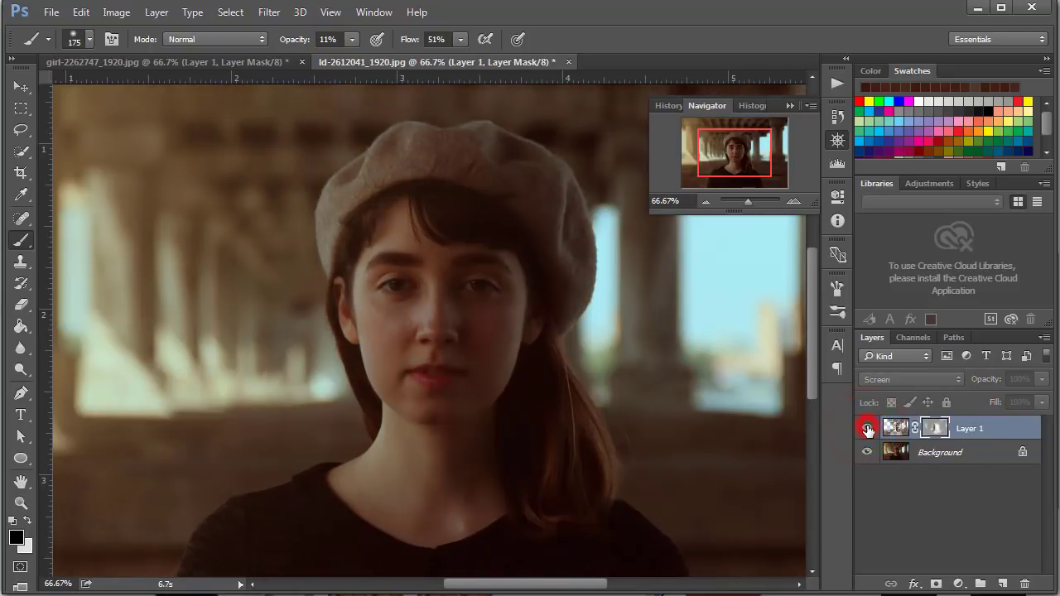
click(867, 429)
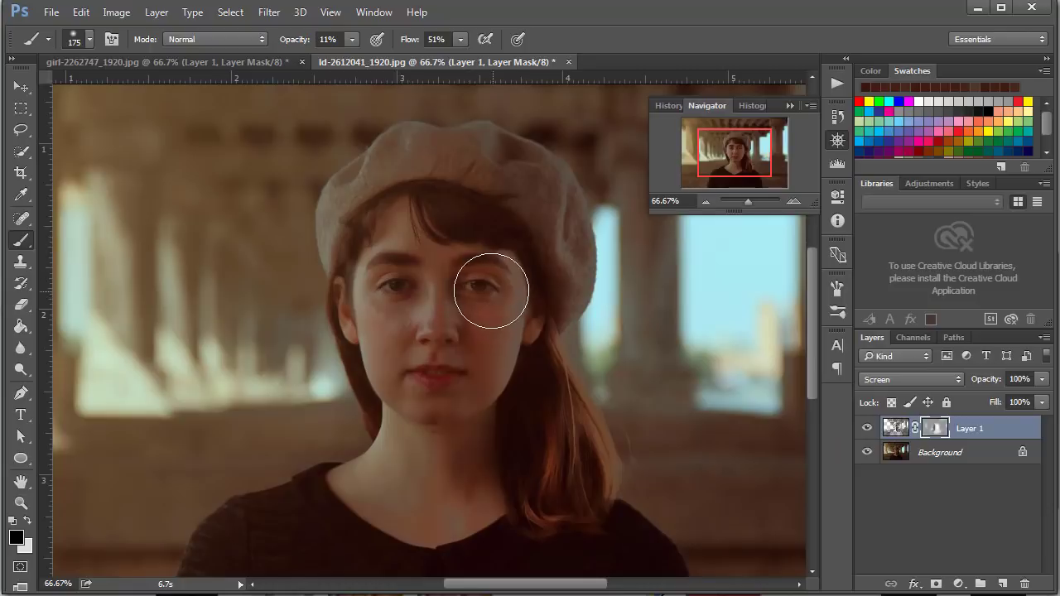
drag(475, 317, 488, 352)
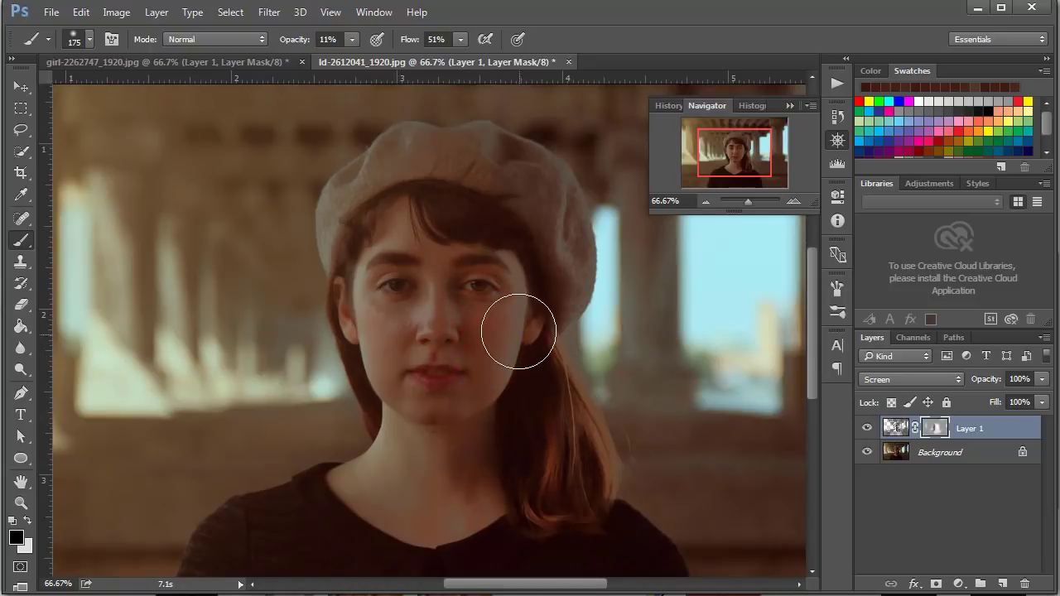
click(527, 303)
click(704, 200)
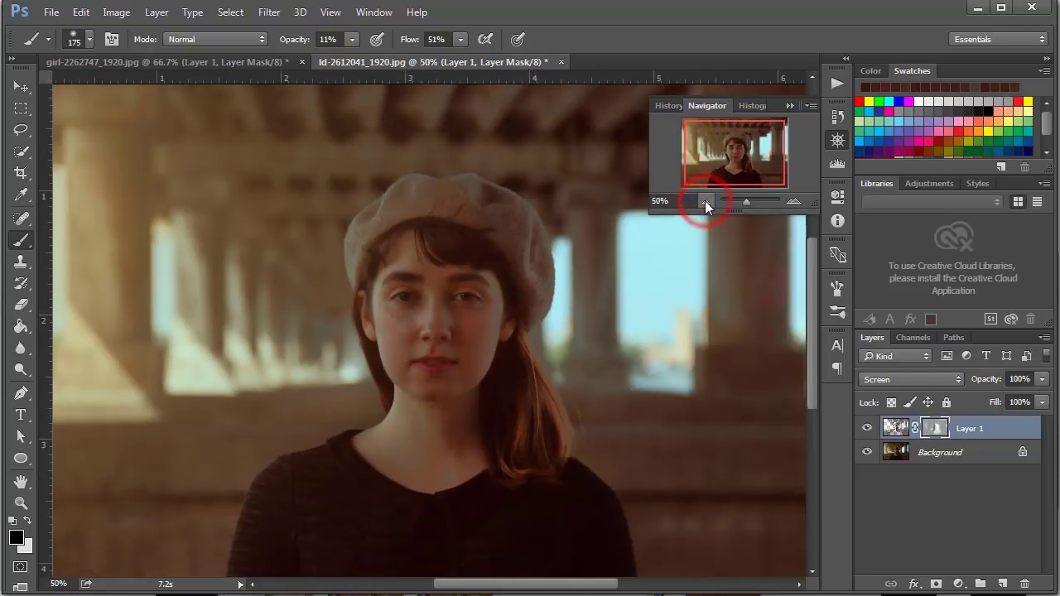
- Add a Brightness/Contrast adjustment layer with Brightness 29 and slightly reduced Contrast
click(959, 585)
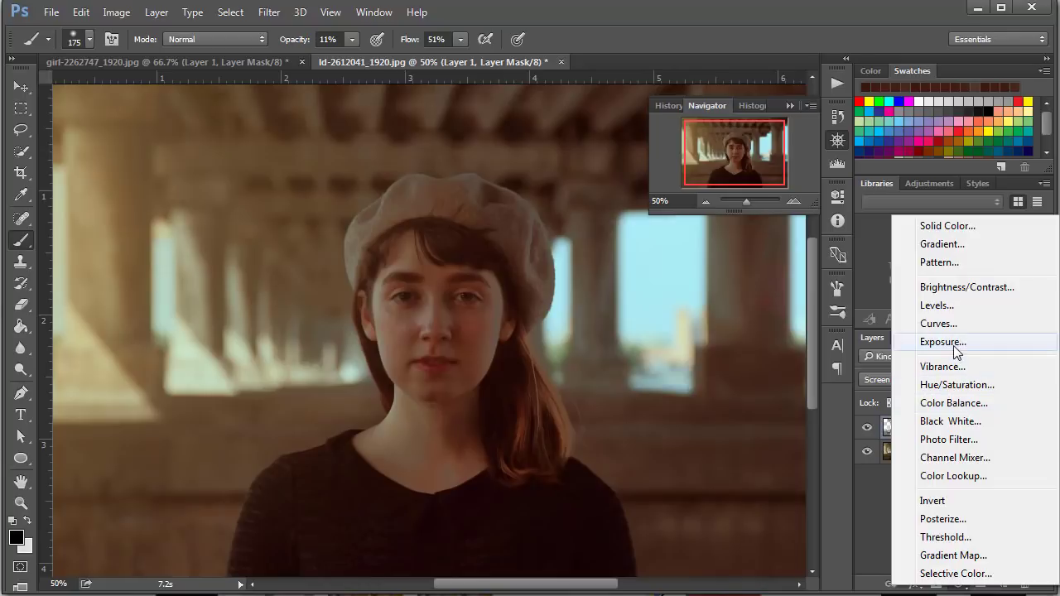
click(964, 287)
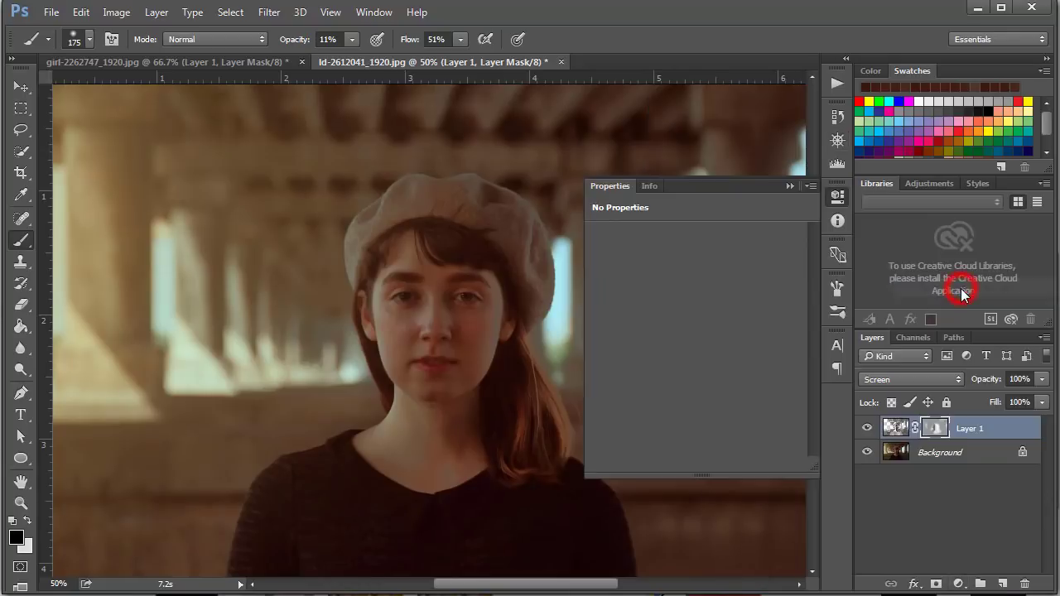
drag(694, 280, 717, 279)
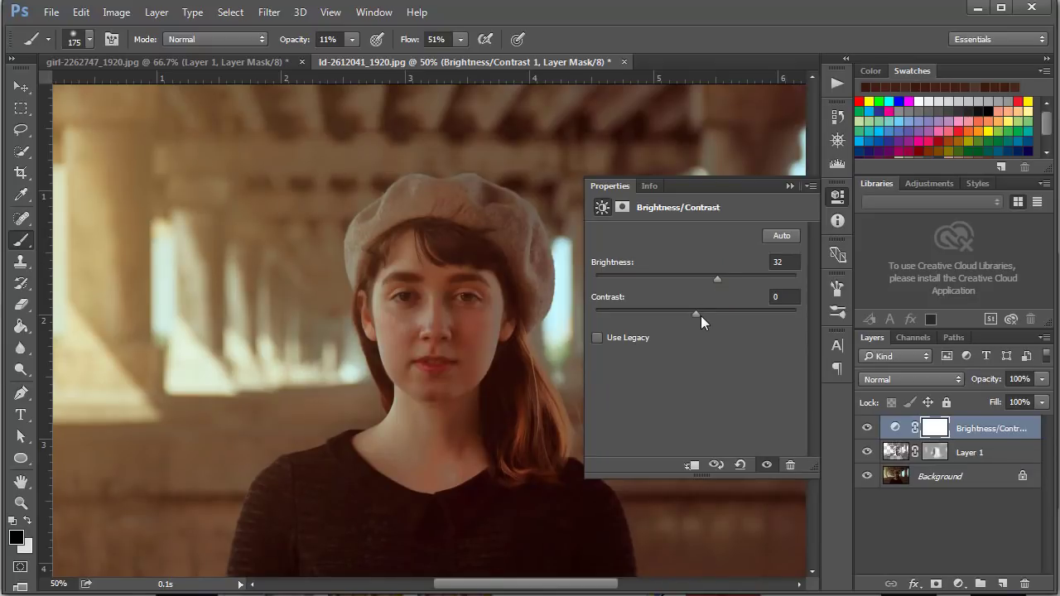
mouse_move(695, 312)
mouse_down()
mouse_move(722, 311)
mouse_move(673, 317)
mouse_up()
drag(722, 279, 714, 280)
click(787, 184)
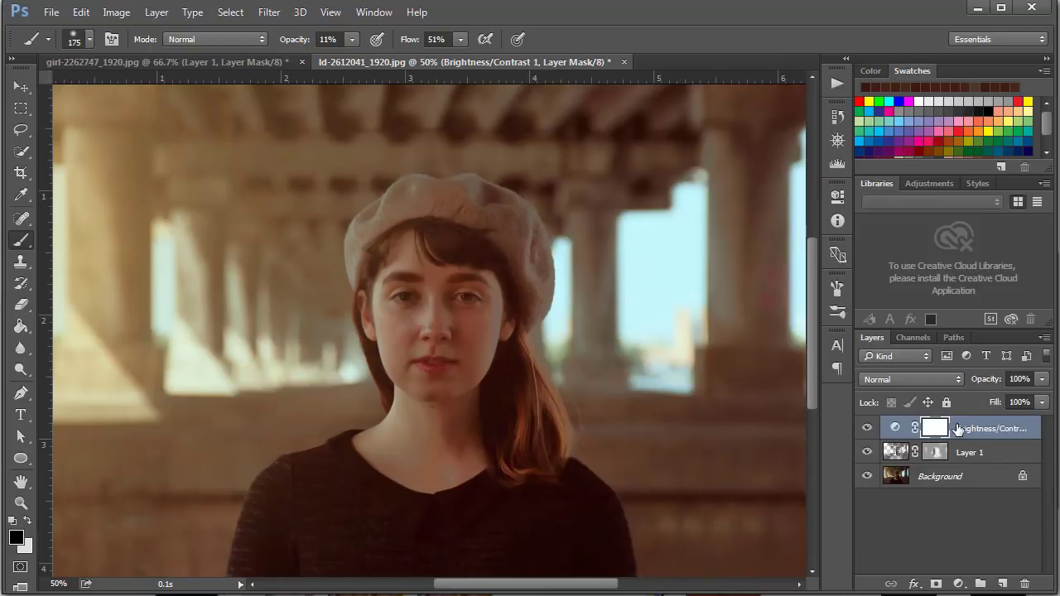
- Try Multiply, then set the Brightness/Contrast layer to Screen and view the portrait at 33.33%
click(917, 380)
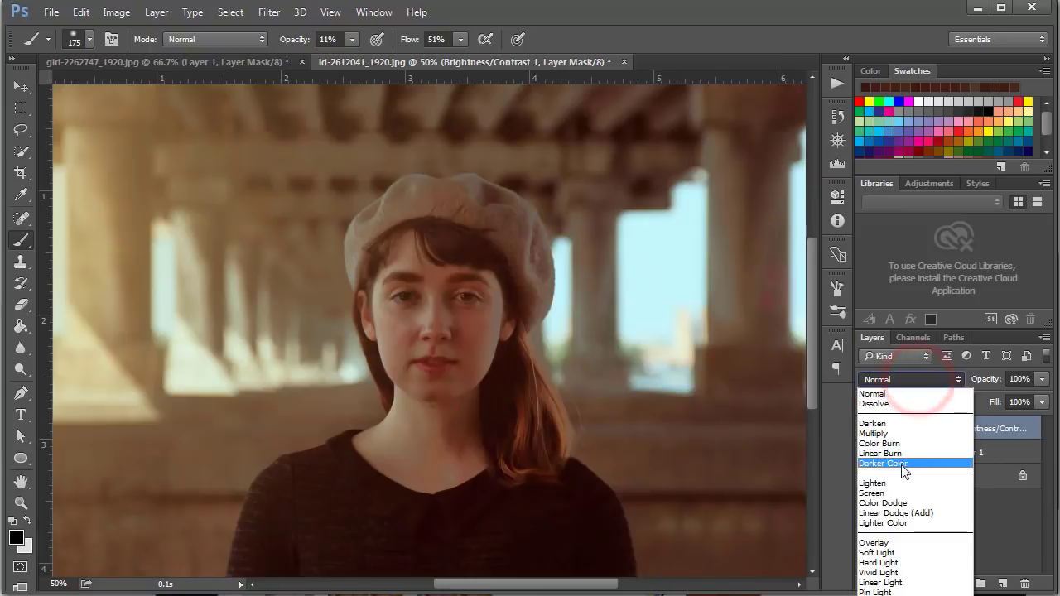
click(890, 433)
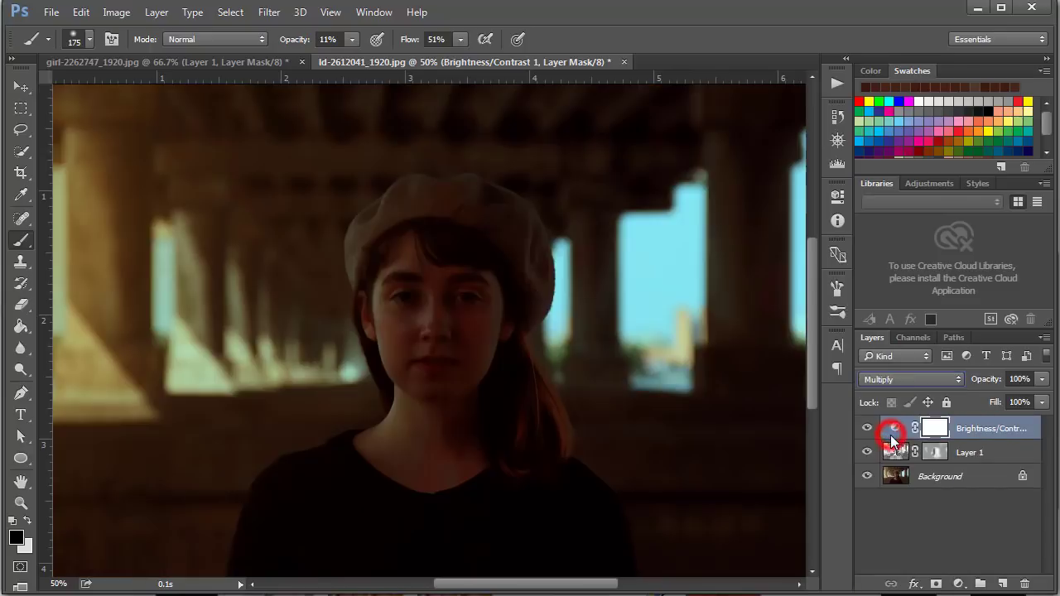
click(900, 378)
click(888, 493)
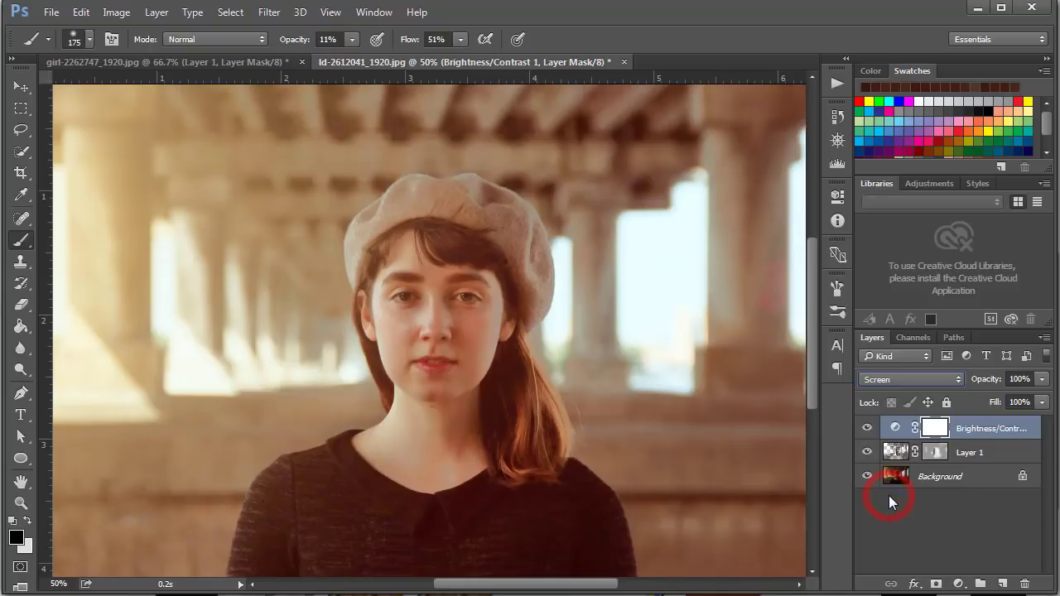
click(836, 141)
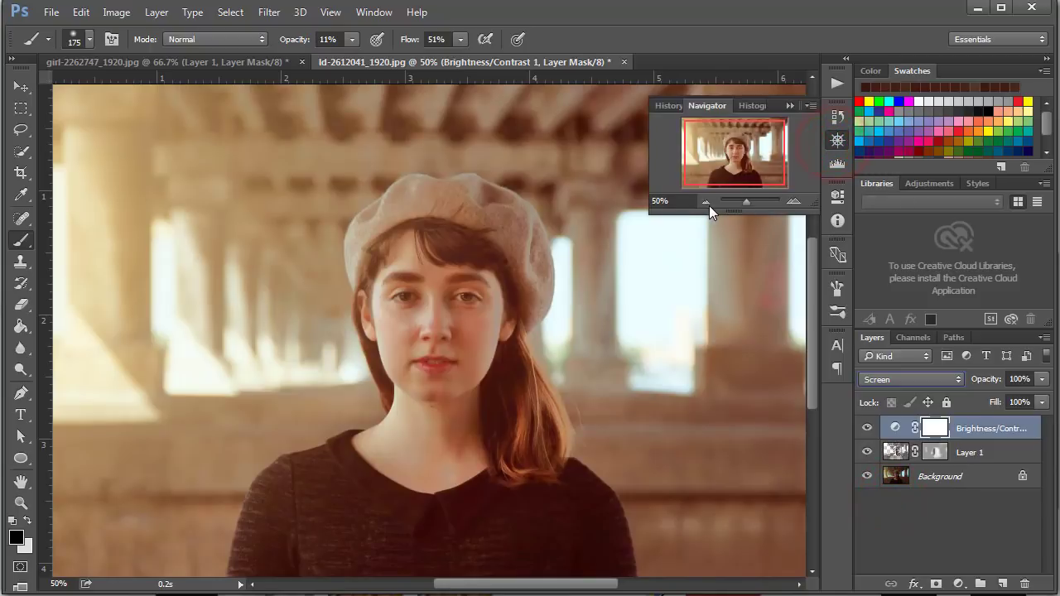
click(706, 203)
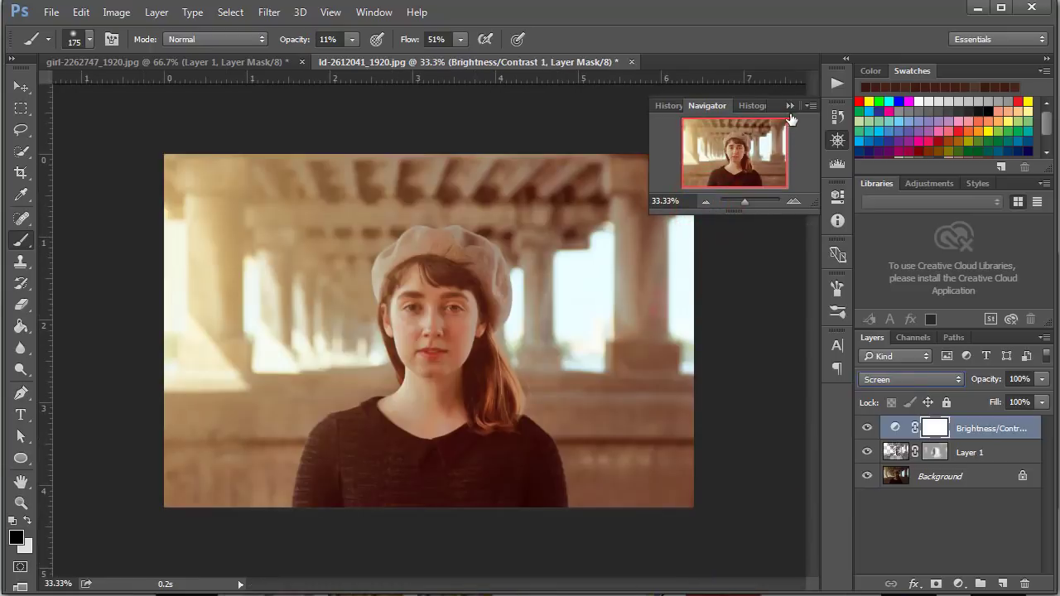
click(791, 107)
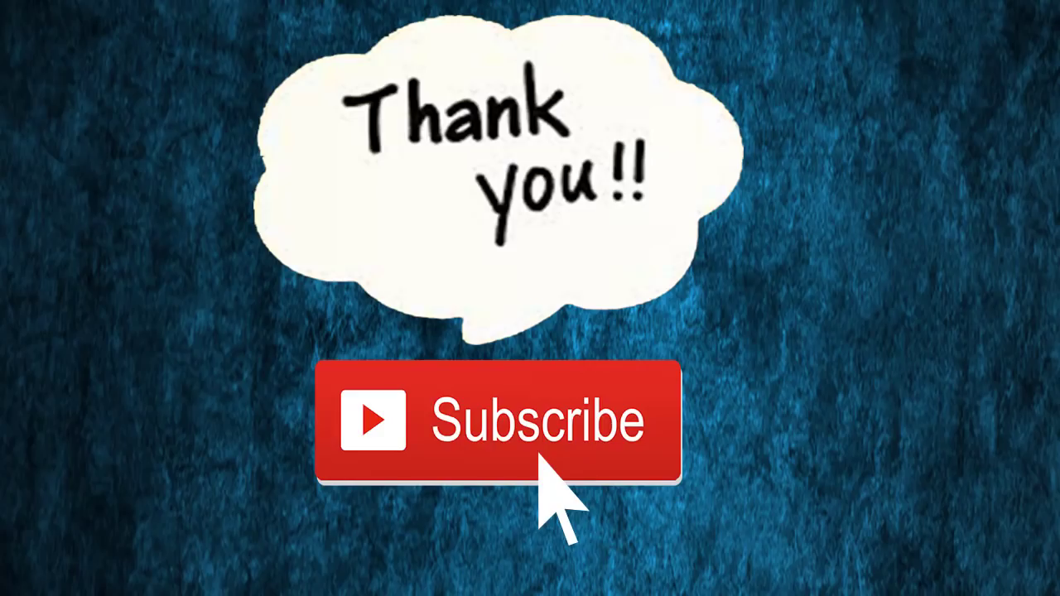